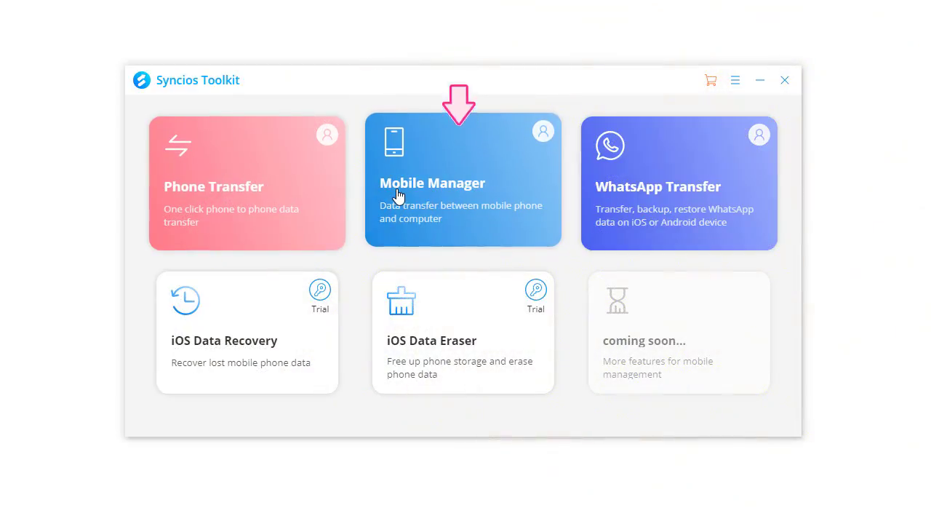
# - Open Mobile Manager and load all of the iPad's media and information data types for a one-click backup
pyautogui.click(397, 195)
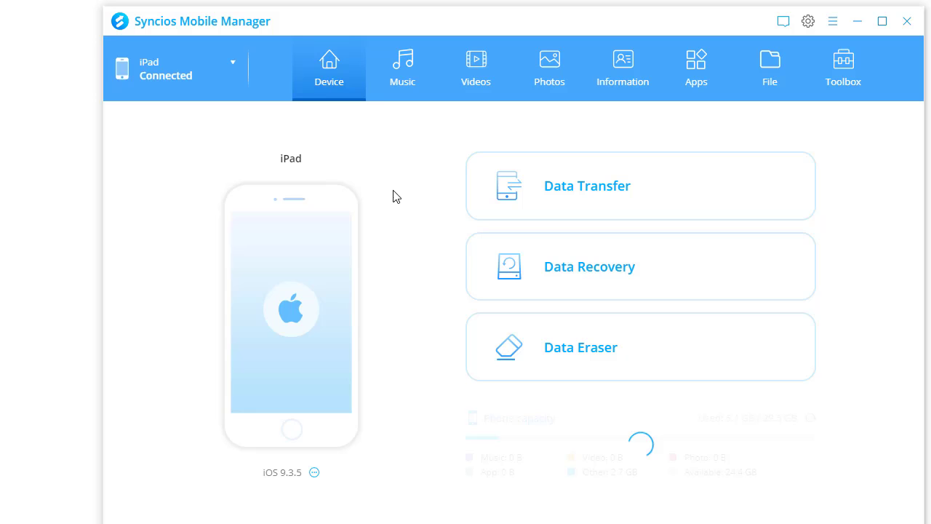
pyautogui.click(844, 80)
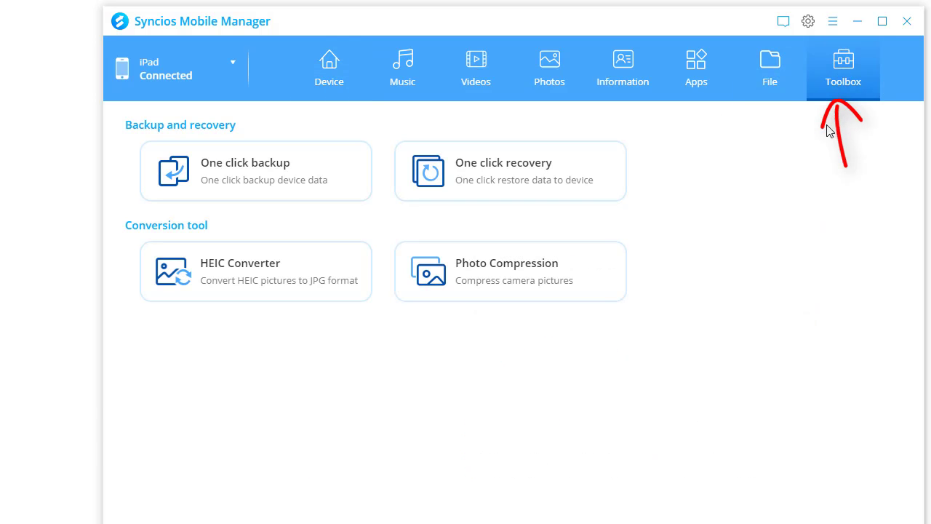
pyautogui.click(298, 197)
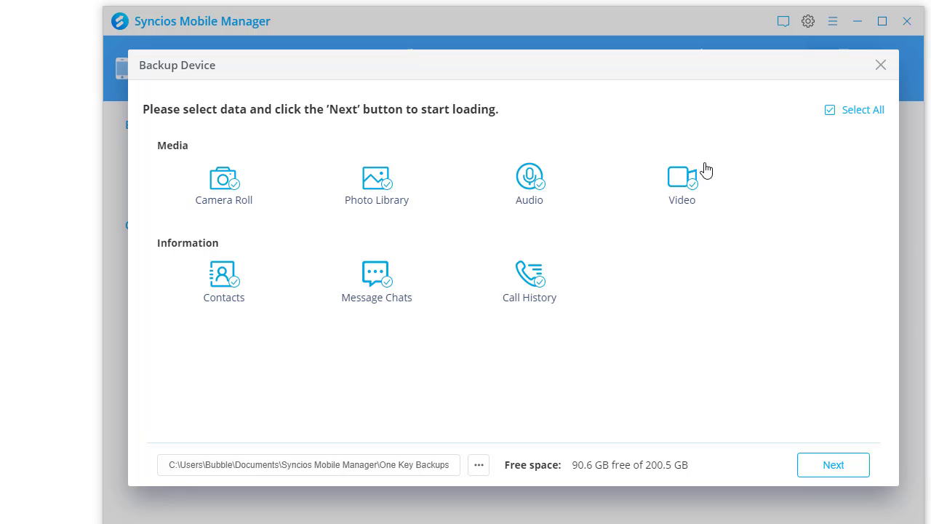
pyautogui.click(836, 466)
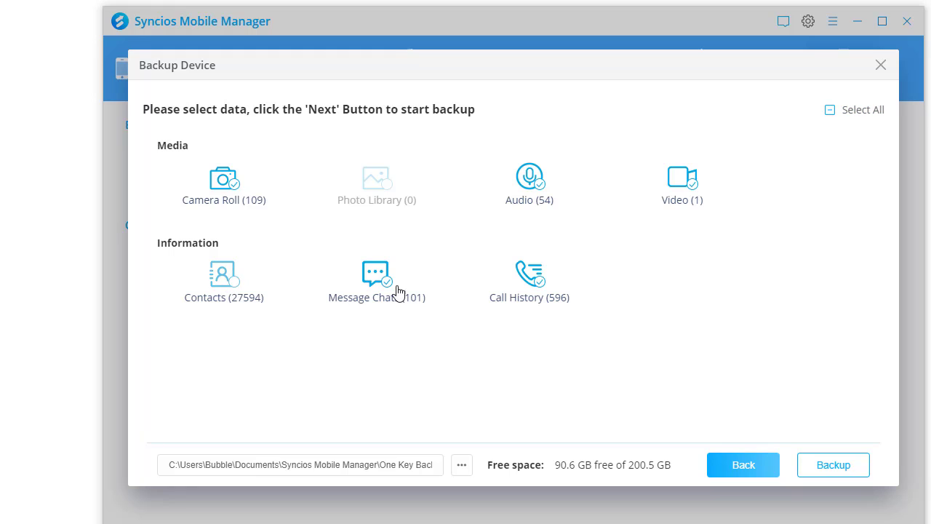
# - Leave Camera Roll and Call History out of the selection and back up the iPad's audio, video and message chats
pyautogui.click(233, 191)
pyautogui.click(517, 269)
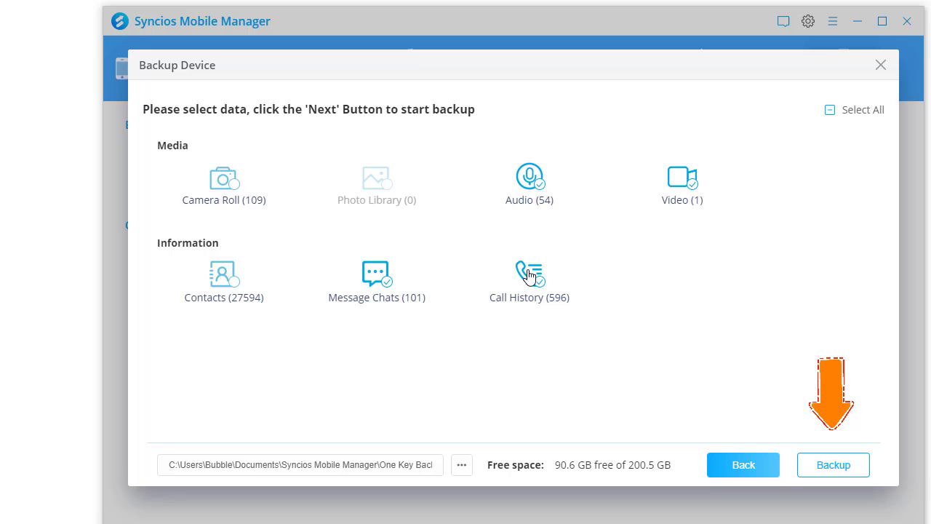
pyautogui.click(821, 466)
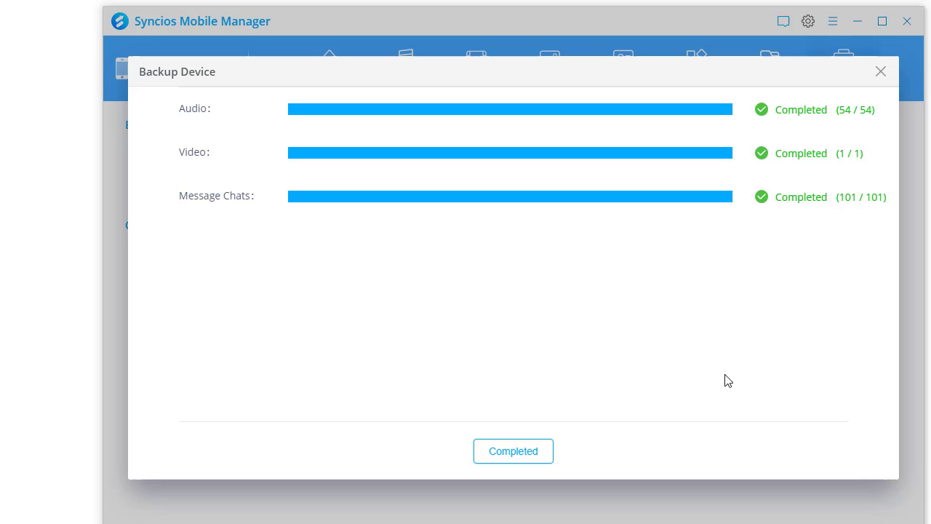
pyautogui.click(513, 454)
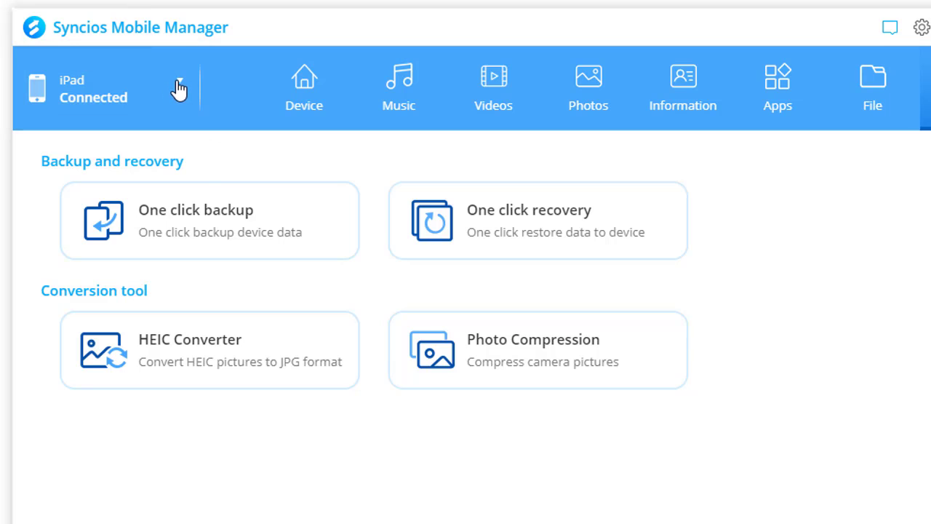
# - Switch the active device to the iPad Pro and start a one-click recovery for it
pyautogui.click(179, 86)
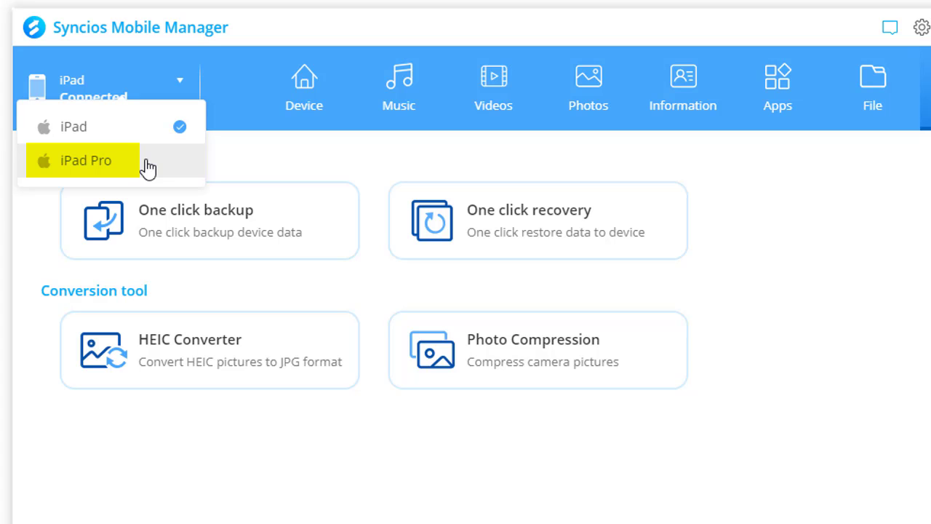
pyautogui.click(147, 168)
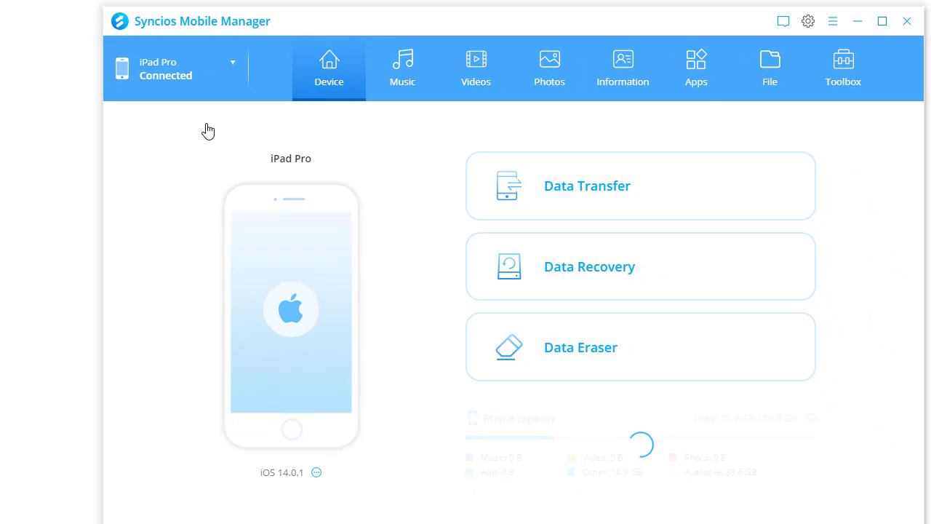
pyautogui.click(840, 70)
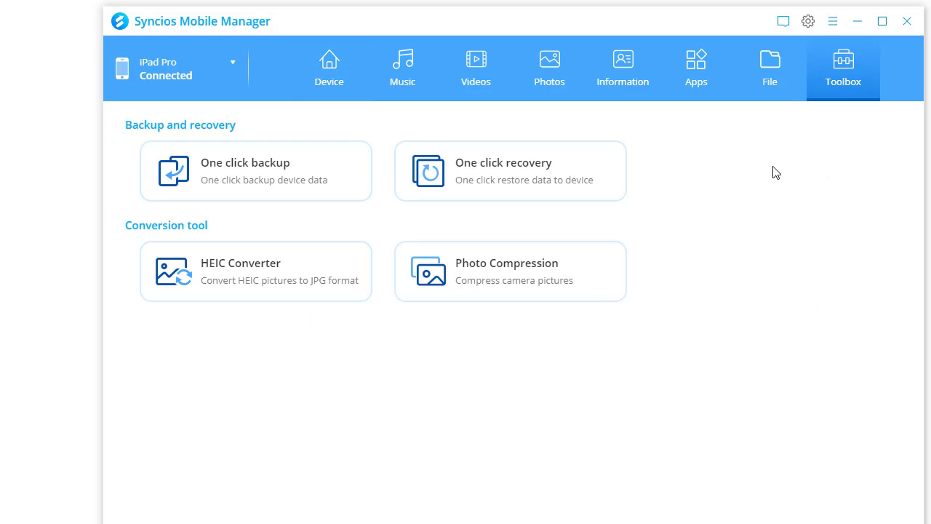
pyautogui.click(549, 182)
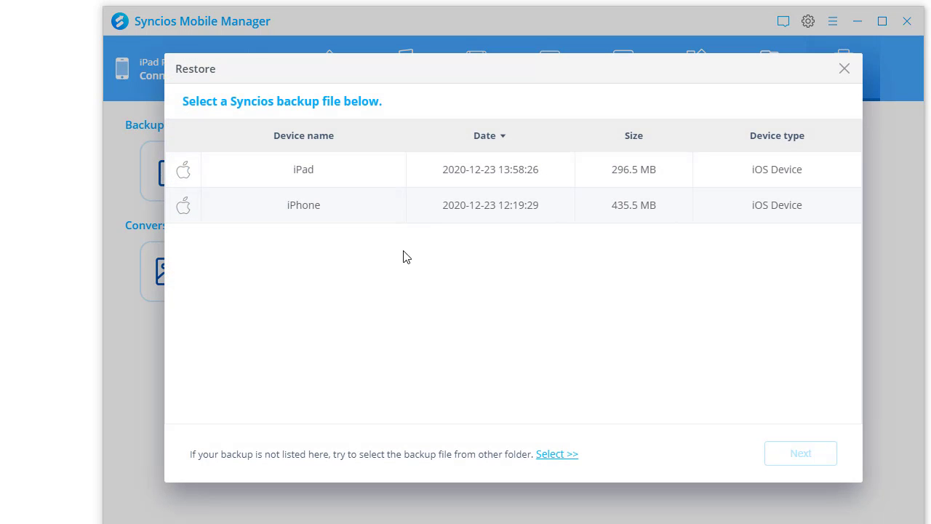
pyautogui.click(386, 177)
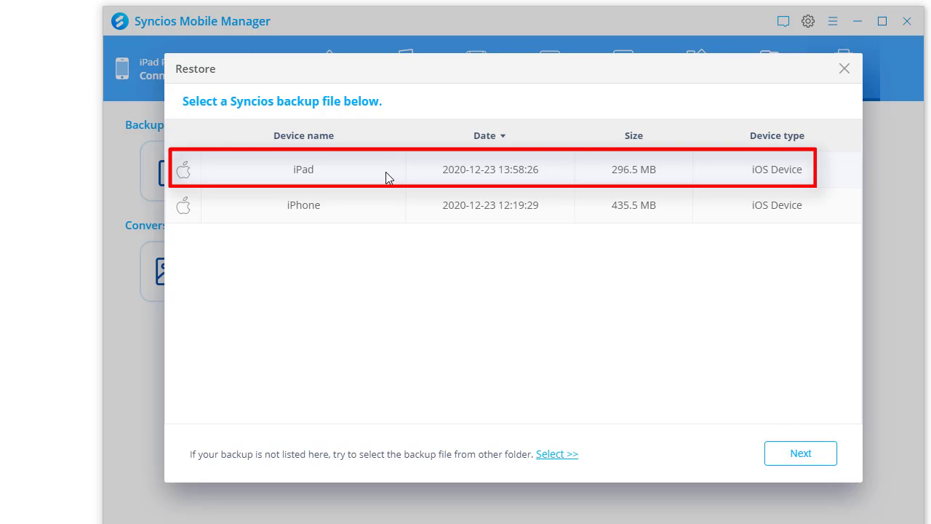
pyautogui.click(791, 452)
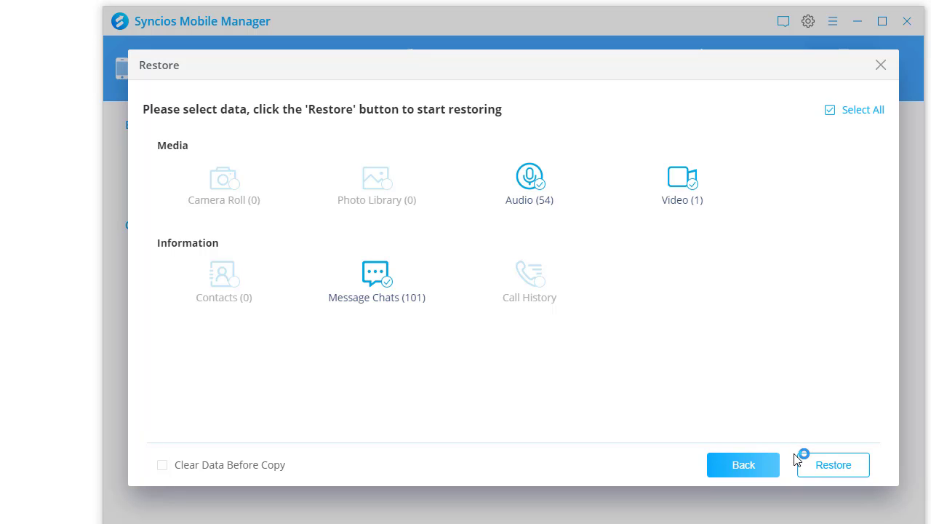
pyautogui.click(823, 467)
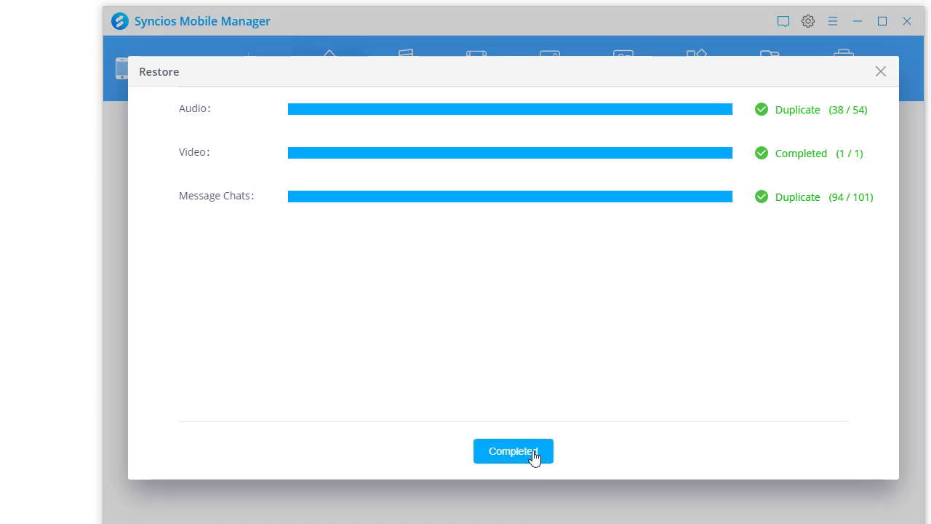
pyautogui.click(534, 457)
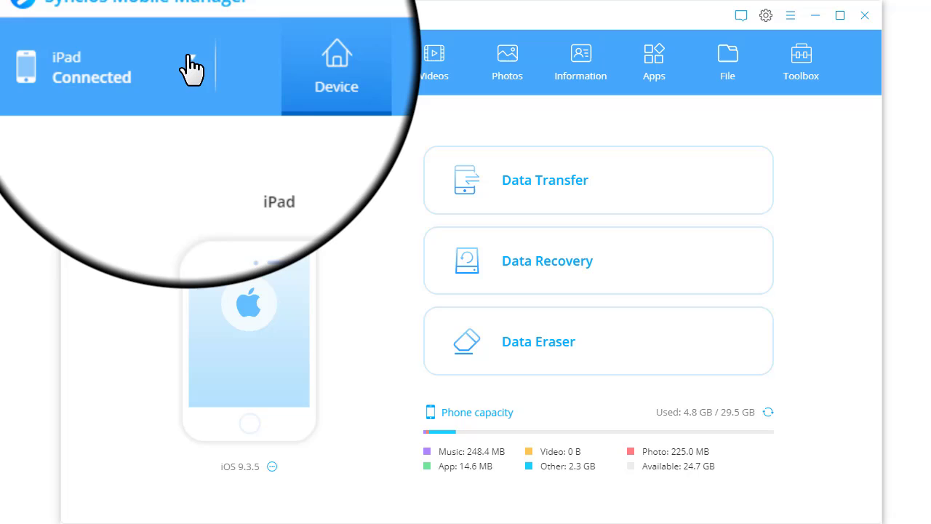
# - Choose the iPad as the active device and look through its music, home videos and photo albums
pyautogui.click(203, 23)
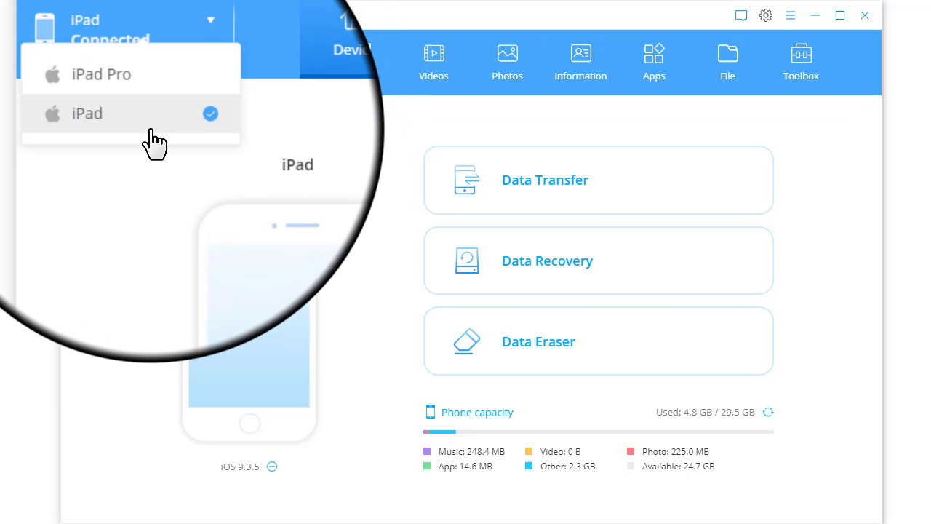
pyautogui.click(151, 131)
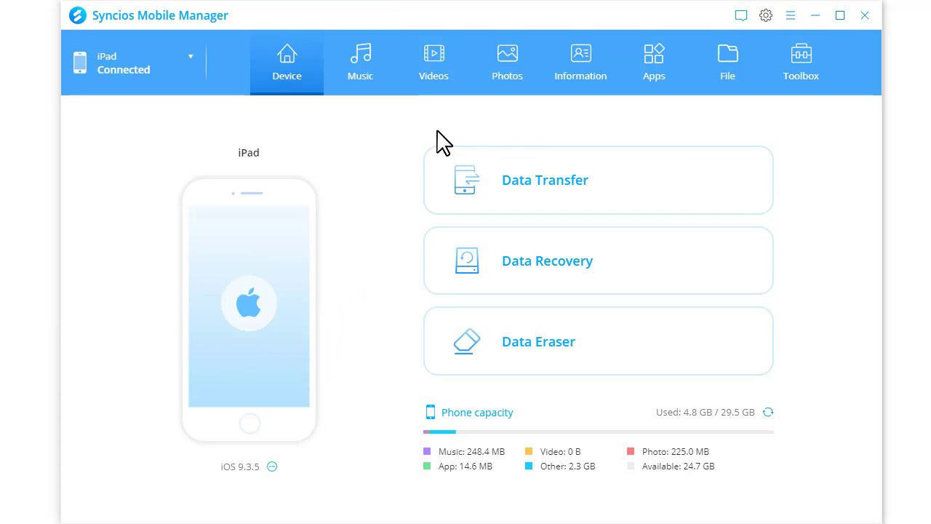
pyautogui.click(375, 82)
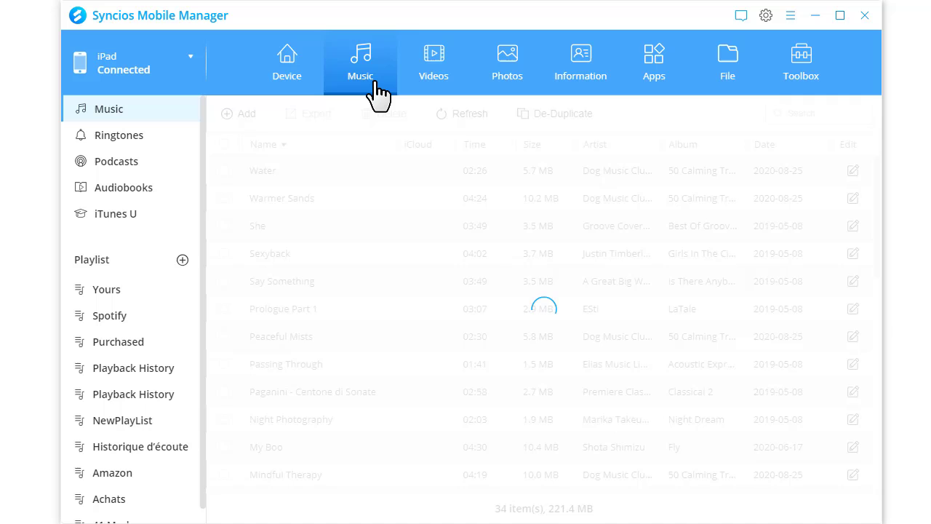
pyautogui.click(427, 79)
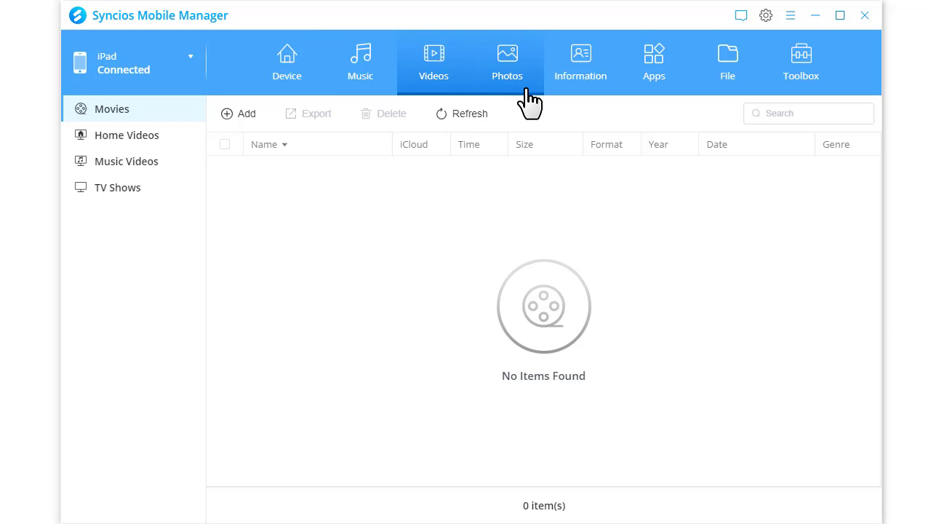
pyautogui.click(108, 142)
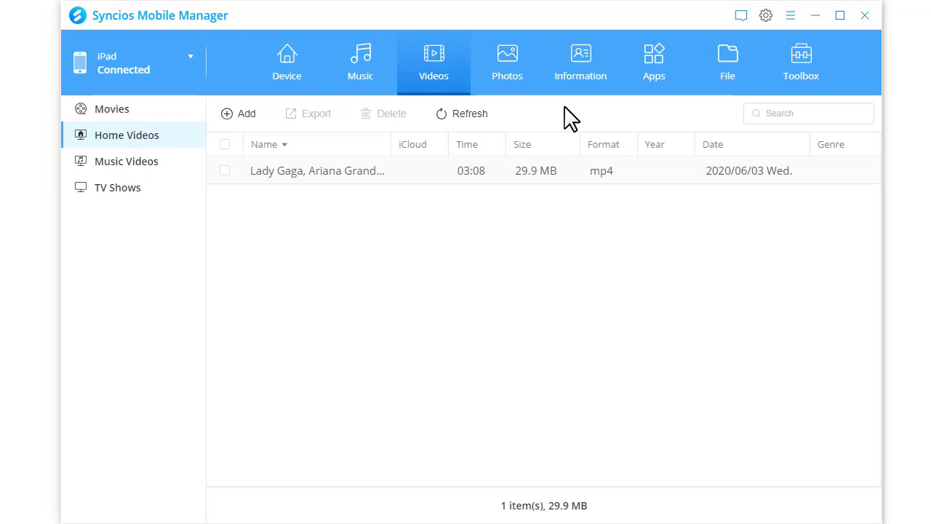
pyautogui.click(509, 85)
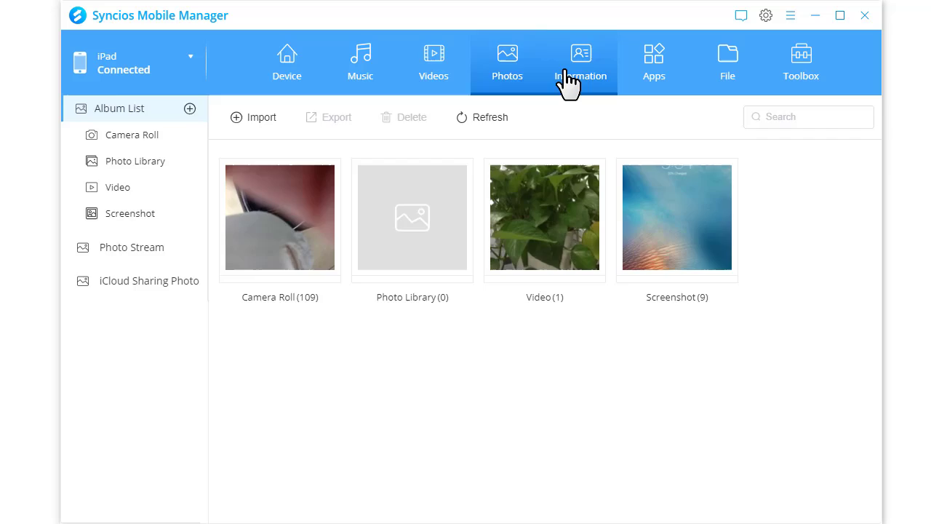
# - Examine the iPad's contacts, the third message conversation and the call history
pyautogui.click(566, 80)
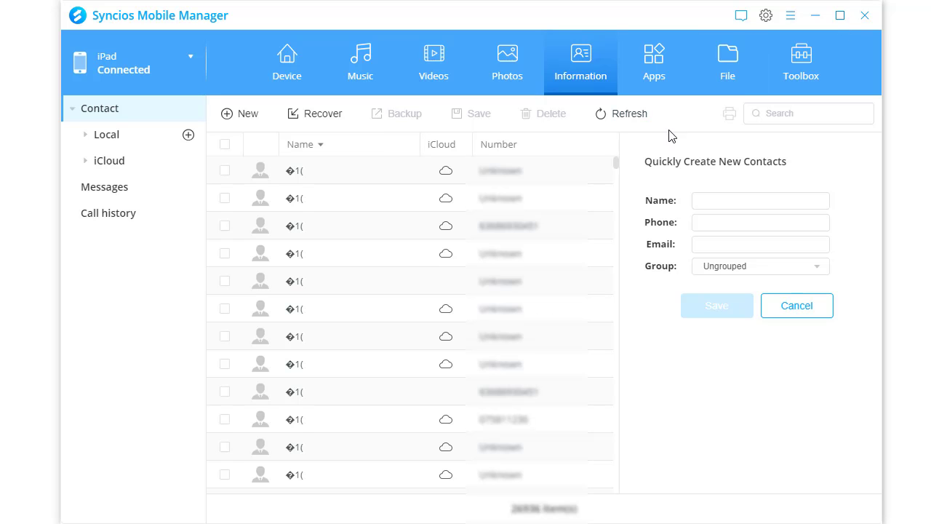
pyautogui.click(137, 192)
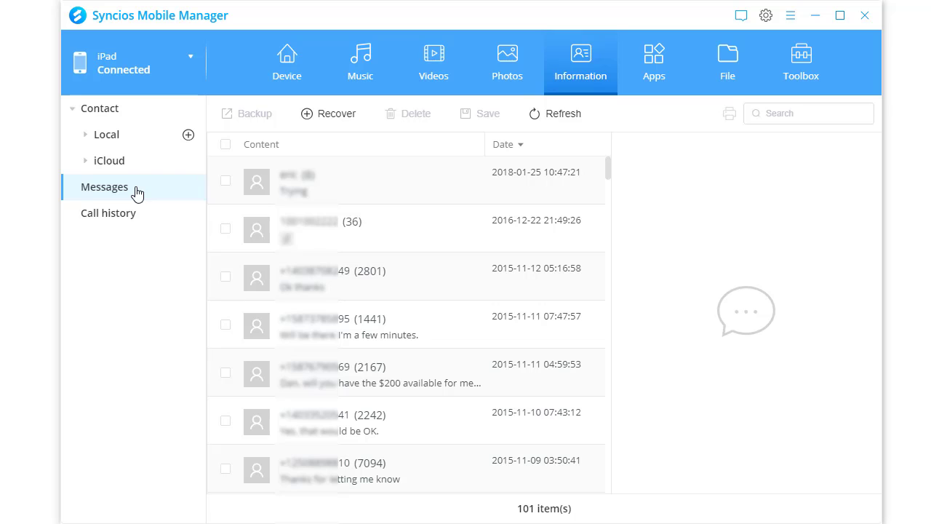
pyautogui.click(398, 298)
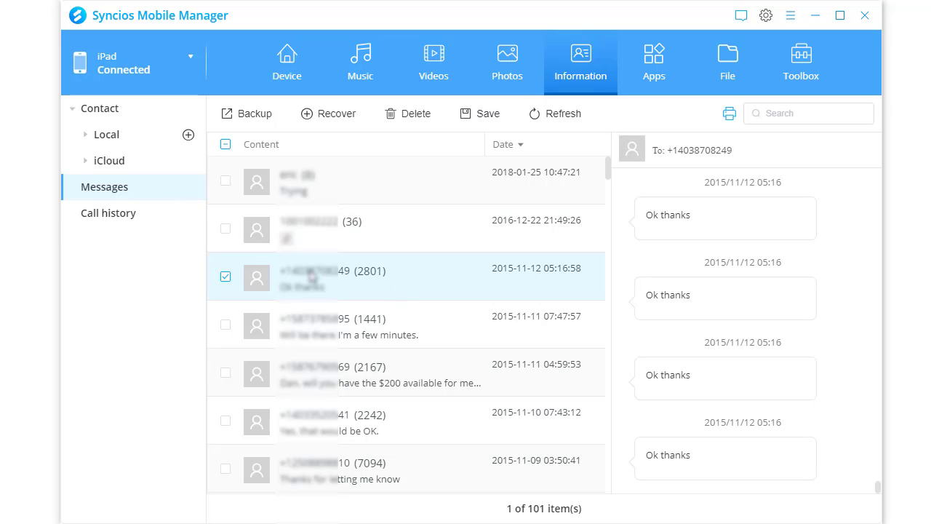
pyautogui.scroll(-1, 677, 379)
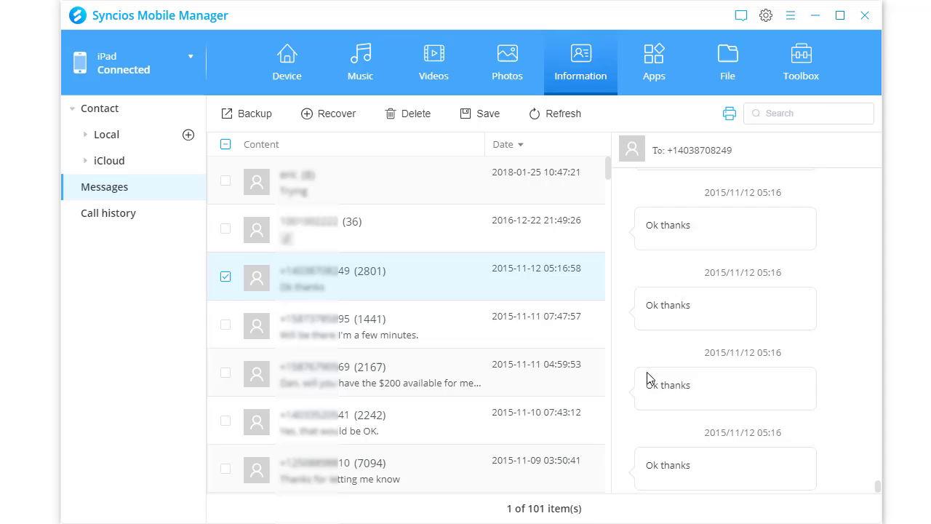
pyautogui.click(106, 220)
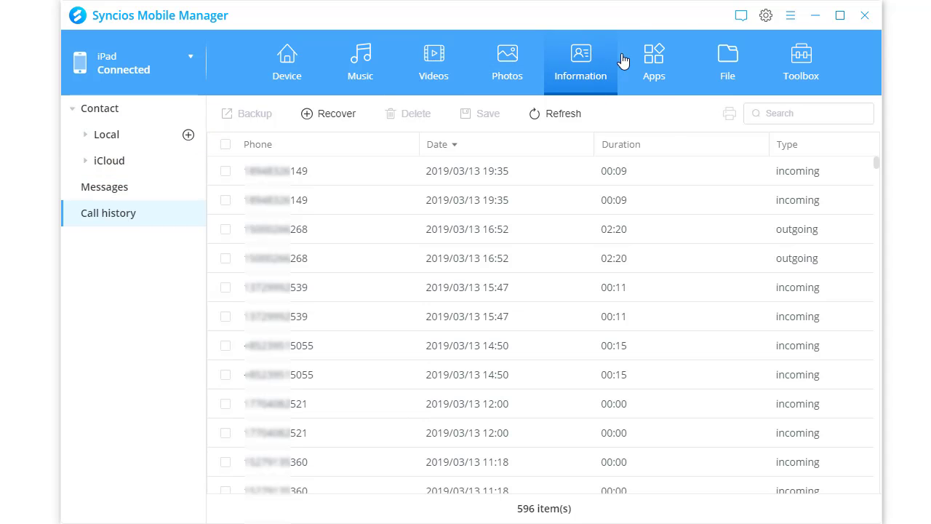
# - Examine the iPad's installed apps and the document folder of ボイスレコーダー, returning to the app list
pyautogui.click(653, 68)
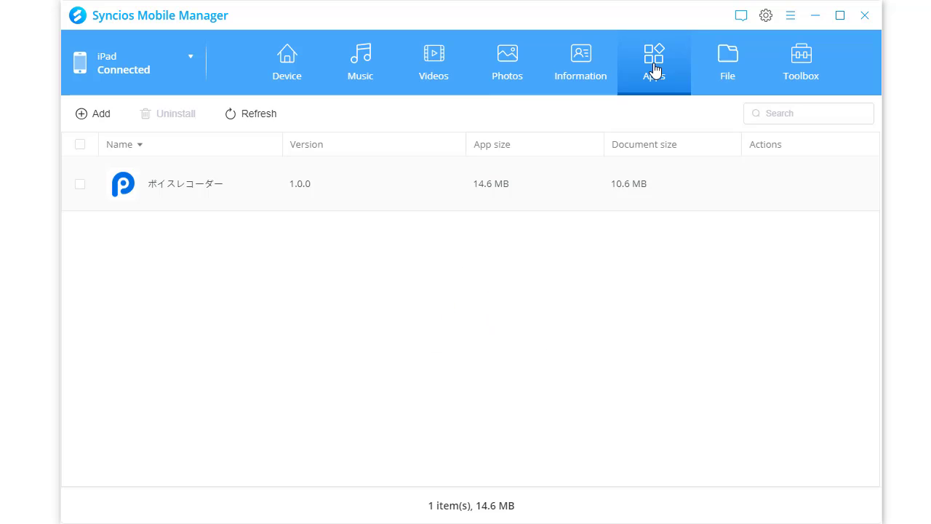
pyautogui.click(561, 200)
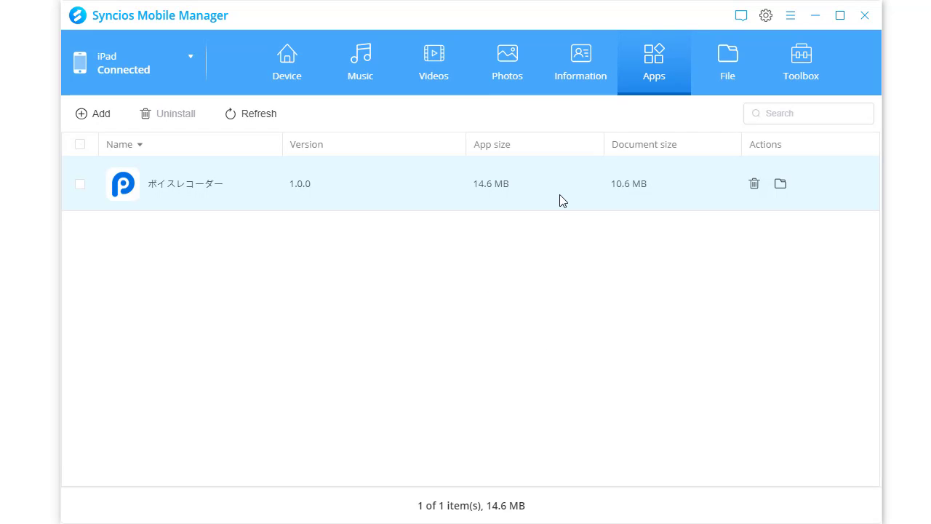
pyautogui.click(780, 182)
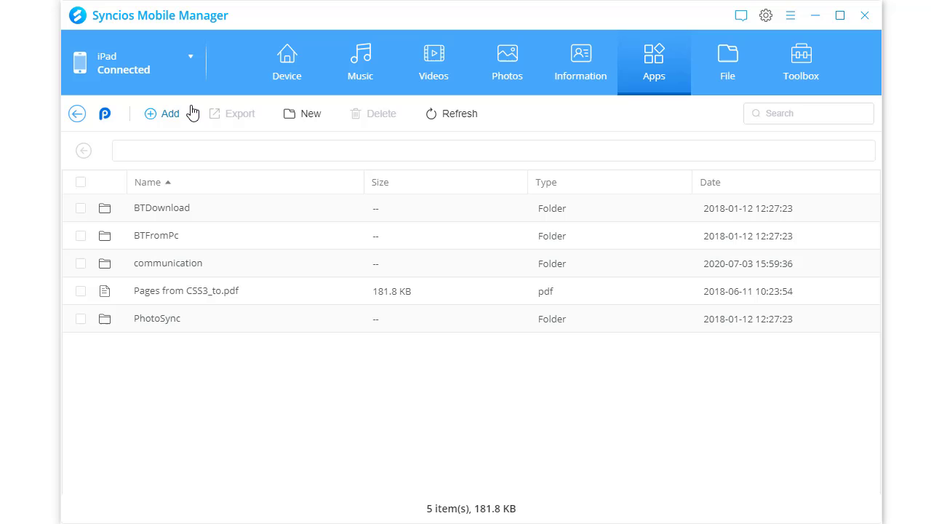
pyautogui.click(75, 115)
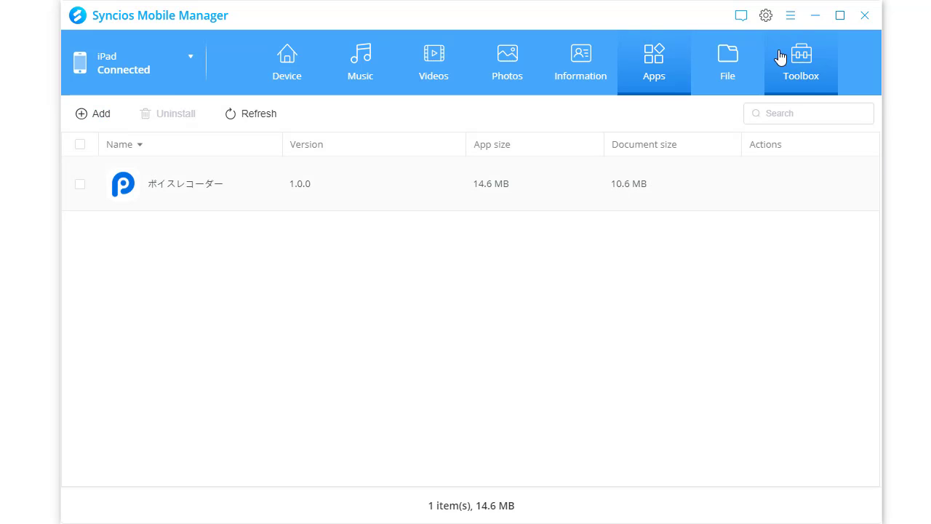
# - Look through the folders in the iPad's file system and the available backup and conversion tools
pyautogui.click(738, 72)
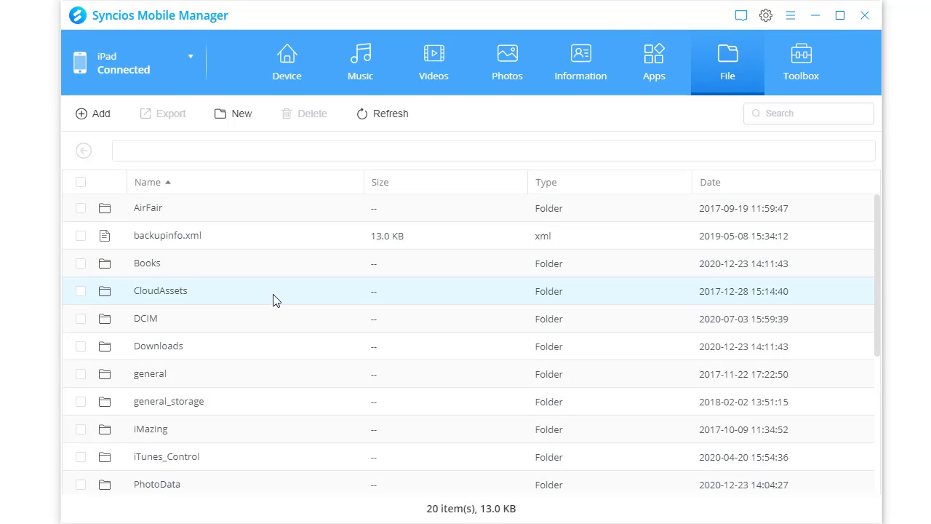
pyautogui.scroll(-4, 272, 322)
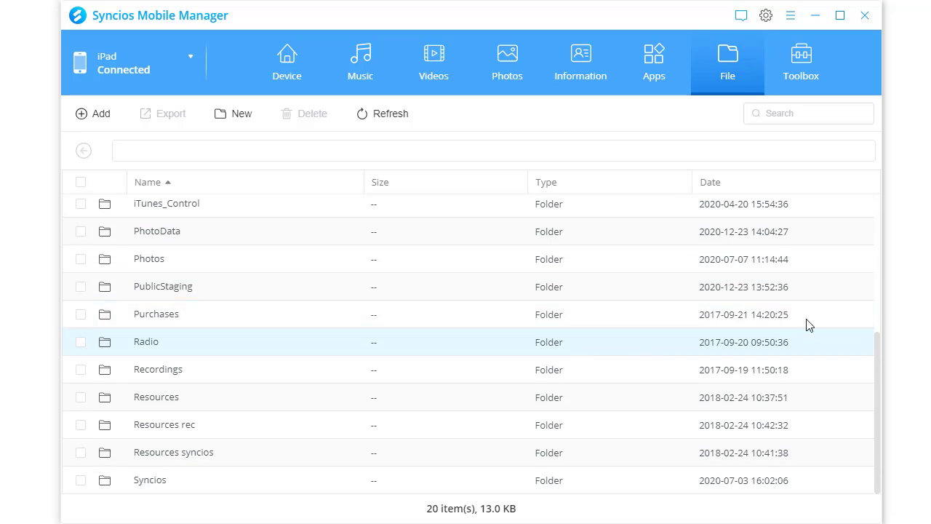
pyautogui.click(816, 82)
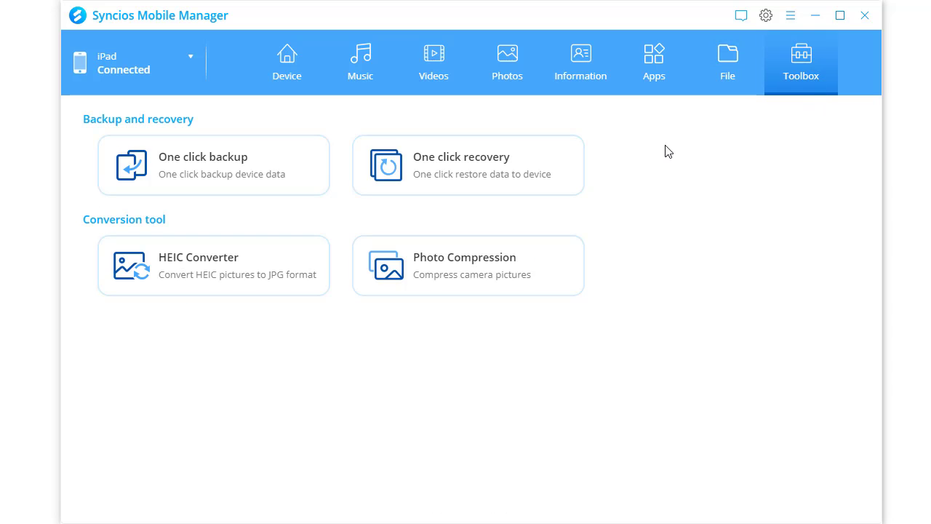
# - Export the photos IMG_0125.PNG, IMG_0129.PNG and IMG_0130.PNG from the iPad's Camera Roll to the computer's Desktop
pyautogui.click(486, 86)
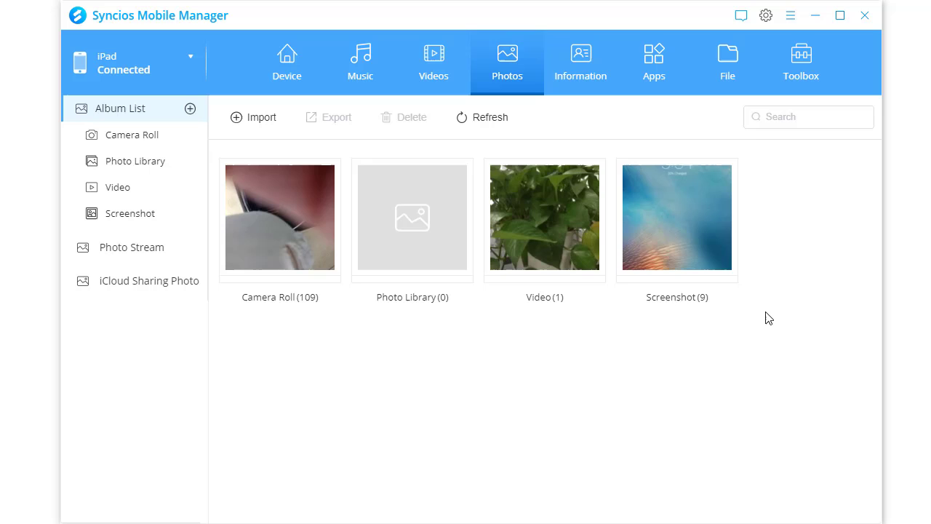
pyautogui.doubleClick(318, 247)
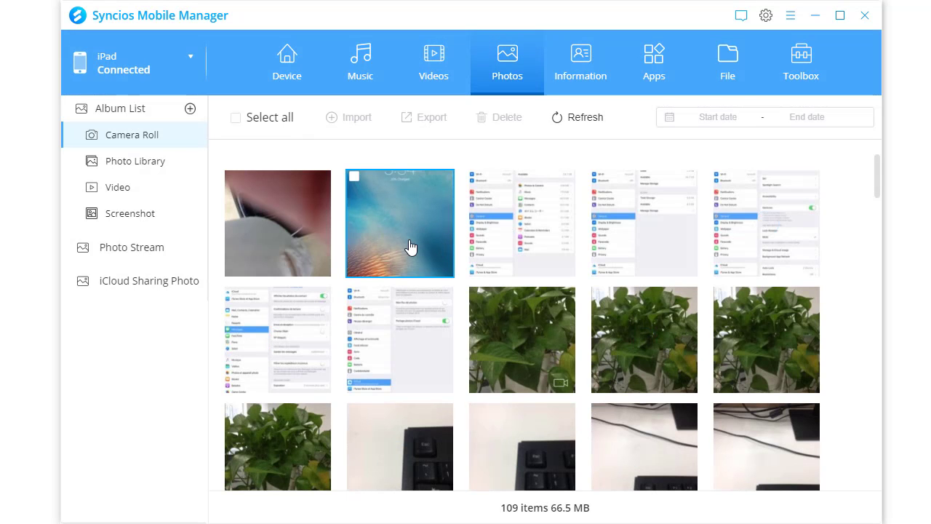
pyautogui.click(431, 239)
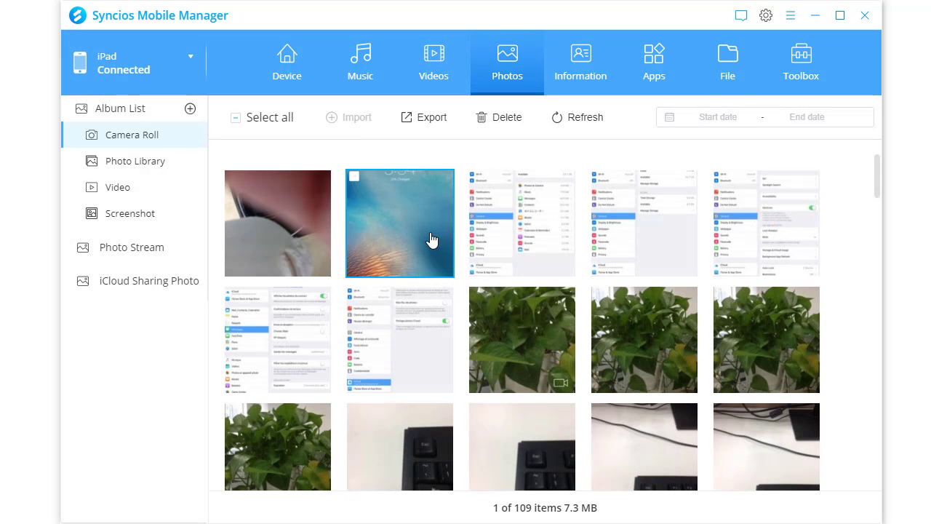
pyautogui.click(451, 224)
pyautogui.click(522, 222)
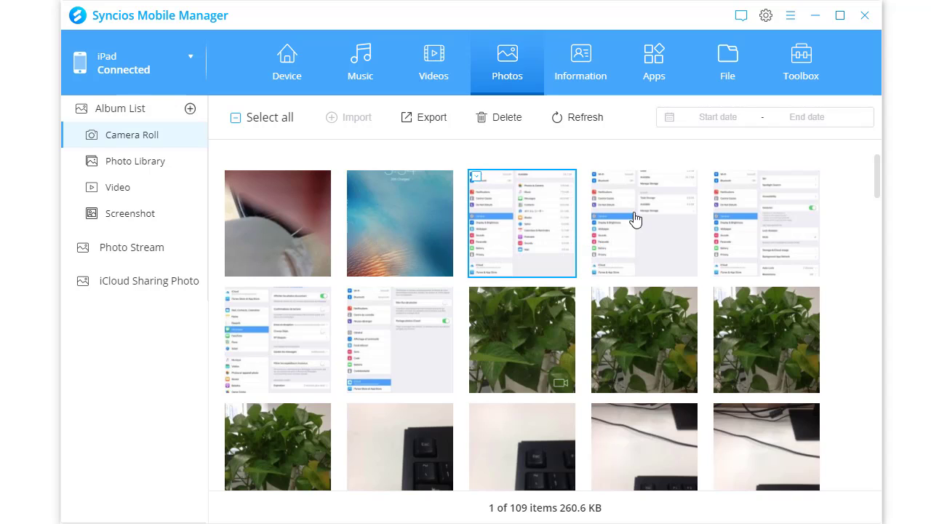
pyautogui.click(632, 218)
pyautogui.click(426, 341)
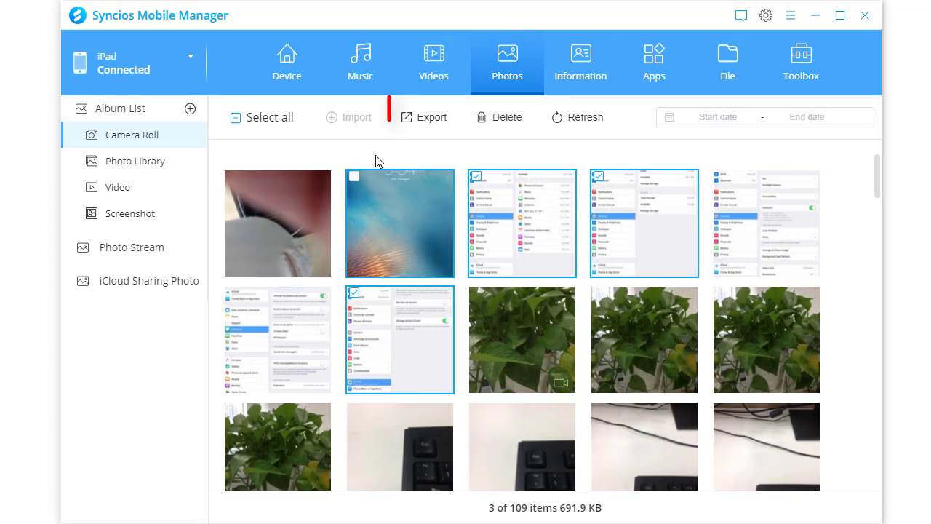
pyautogui.click(419, 129)
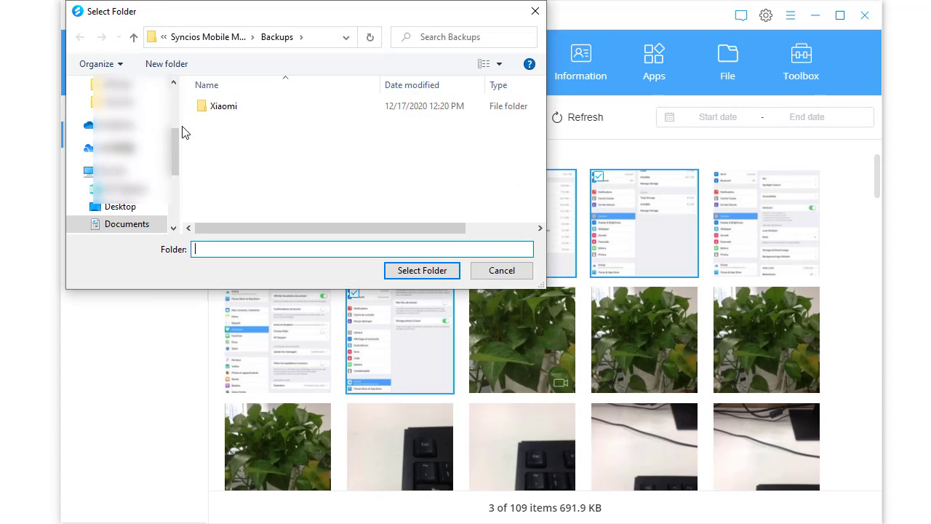
pyautogui.scroll(1, 116, 109)
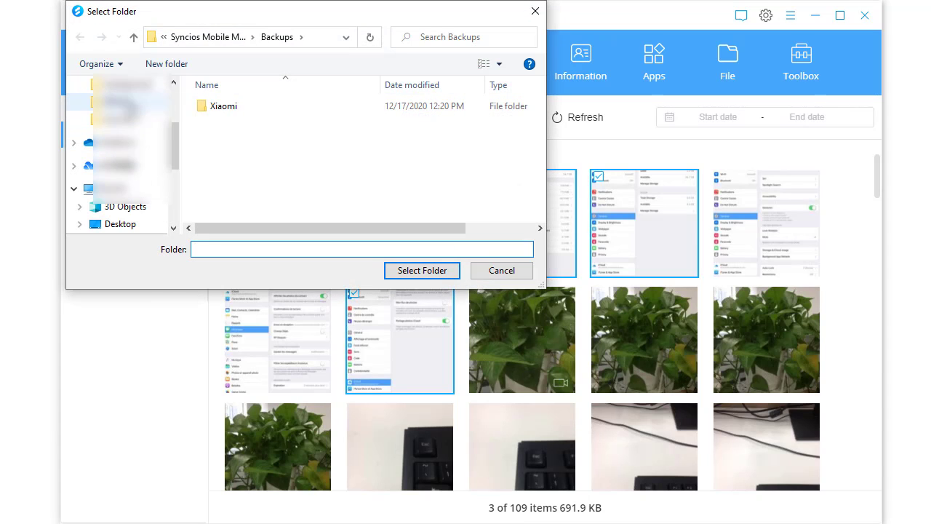
pyautogui.click(120, 224)
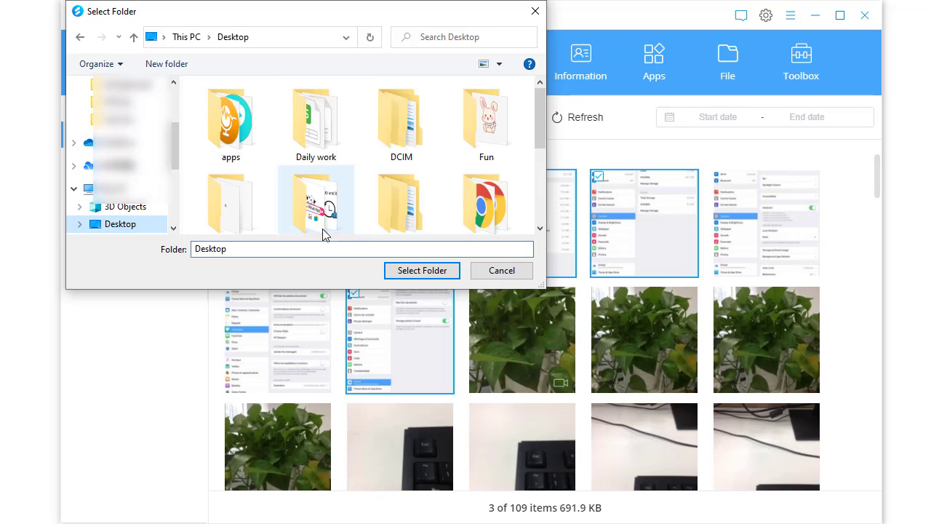
pyautogui.click(422, 270)
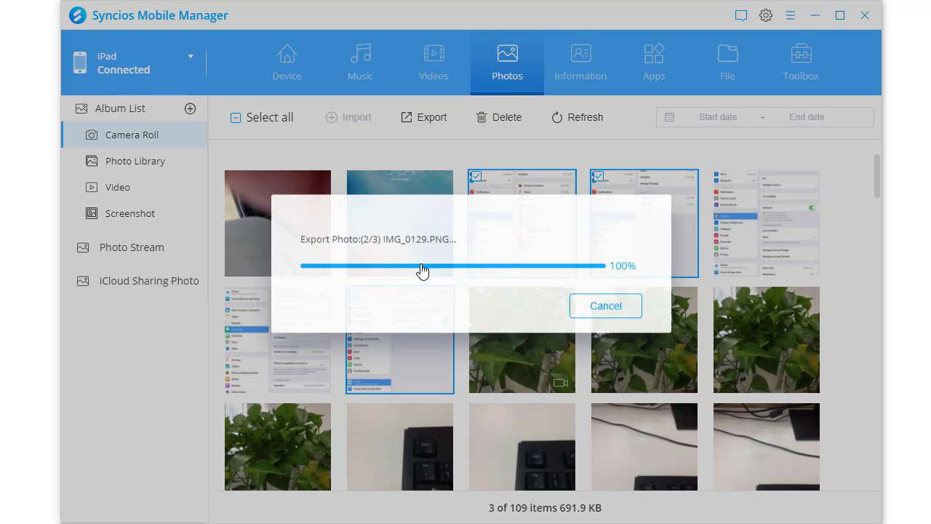
pyautogui.click(606, 294)
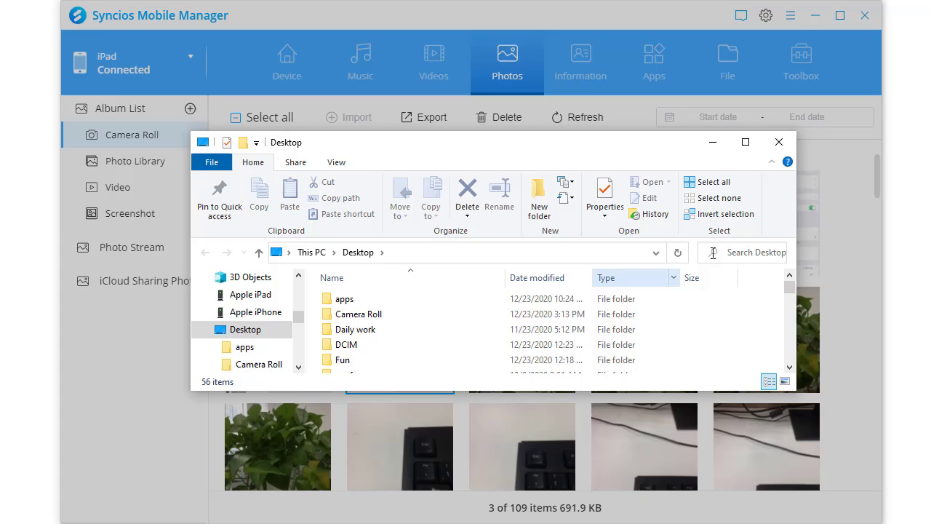
# - Examine the exported photos in the Camera Roll folder on the Desktop, closing the folder window when done
pyautogui.scroll(-3, 442, 346)
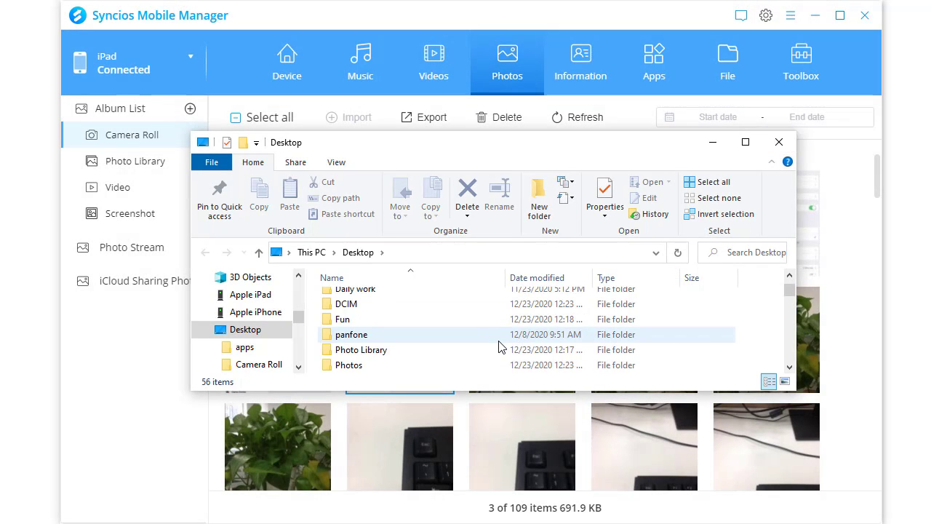
pyautogui.scroll(3, 442, 336)
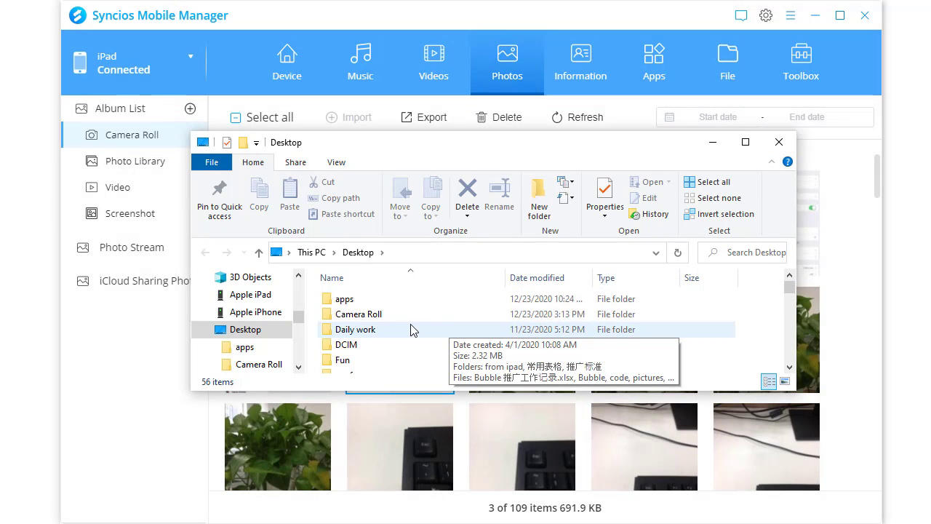
pyautogui.doubleClick(409, 315)
pyautogui.click(368, 313)
pyautogui.click(434, 313)
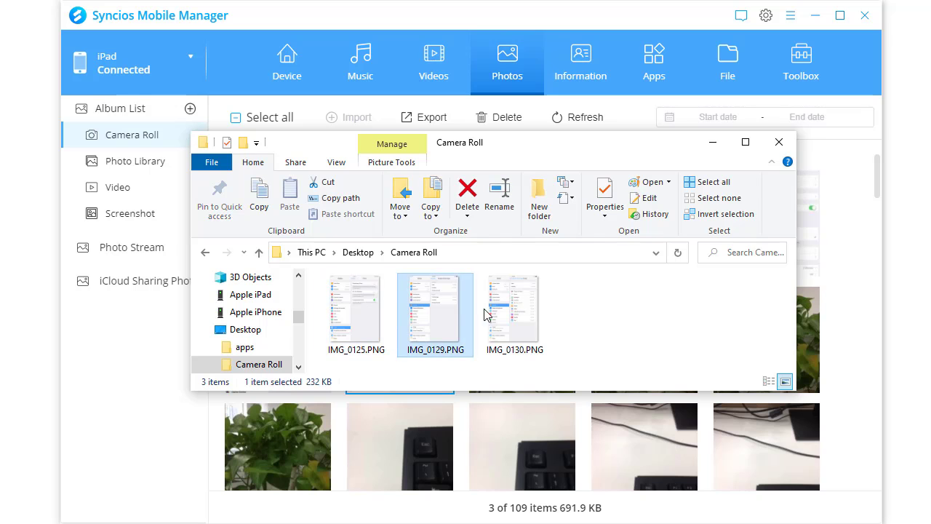
pyautogui.click(513, 313)
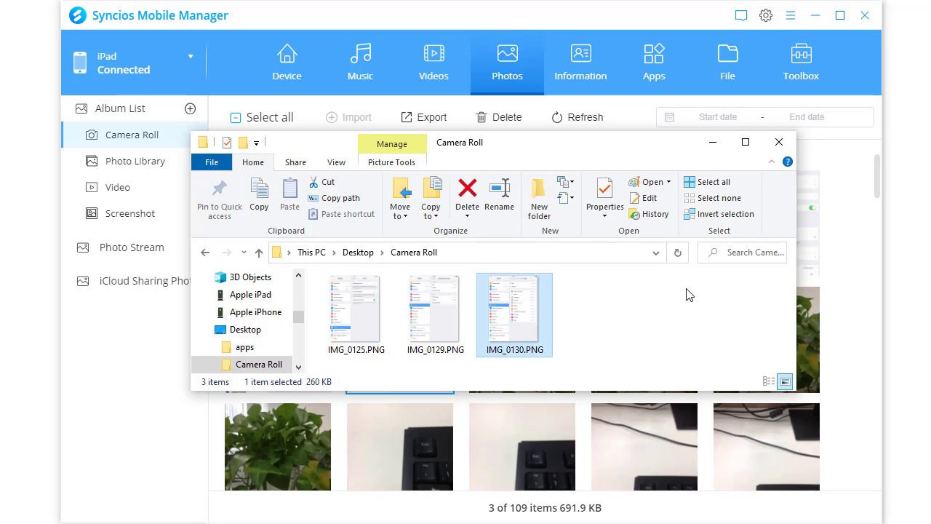
pyautogui.click(778, 142)
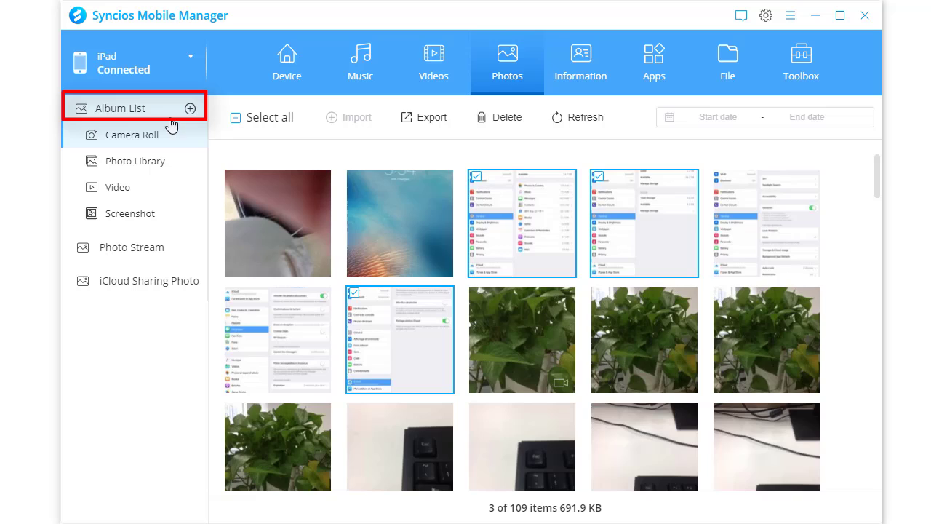
# - Export the iPad's entire Screenshot album to the Desktop and close the folder window that opens
pyautogui.click(140, 108)
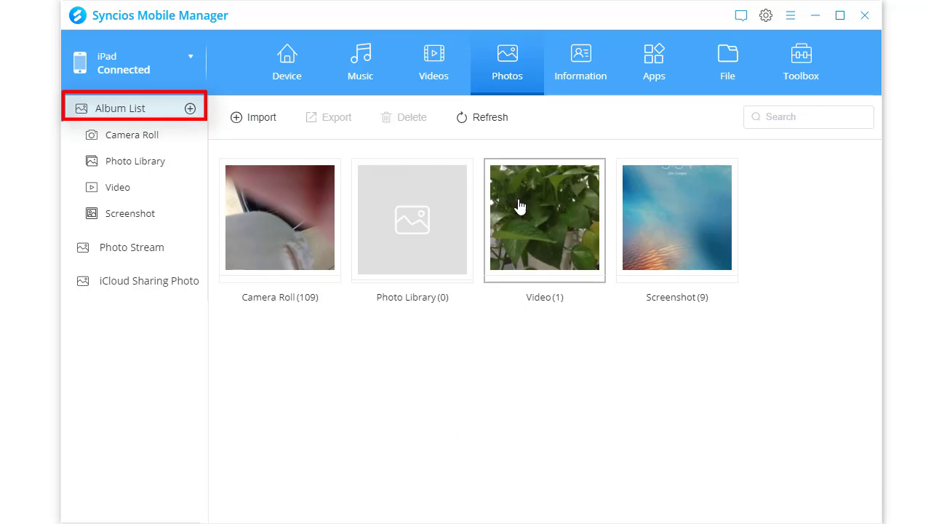
pyautogui.click(670, 229)
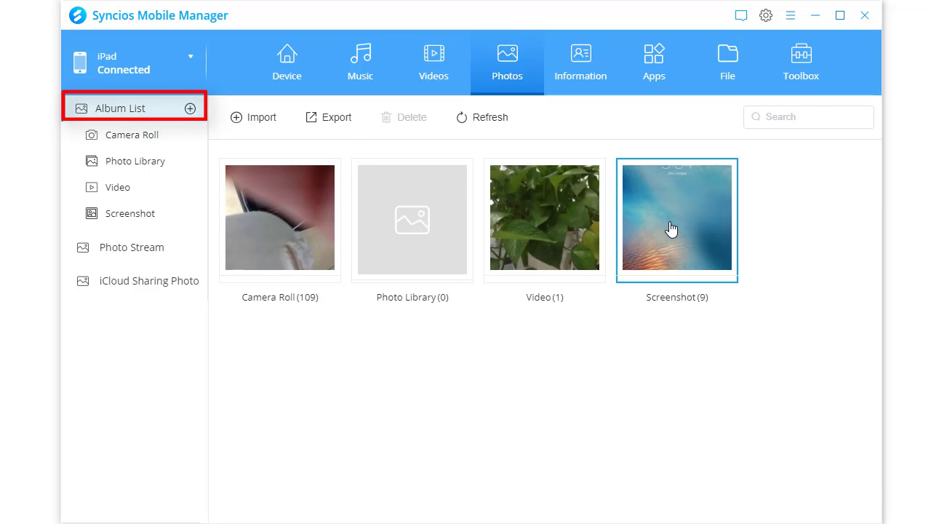
pyautogui.click(335, 126)
pyautogui.click(121, 124)
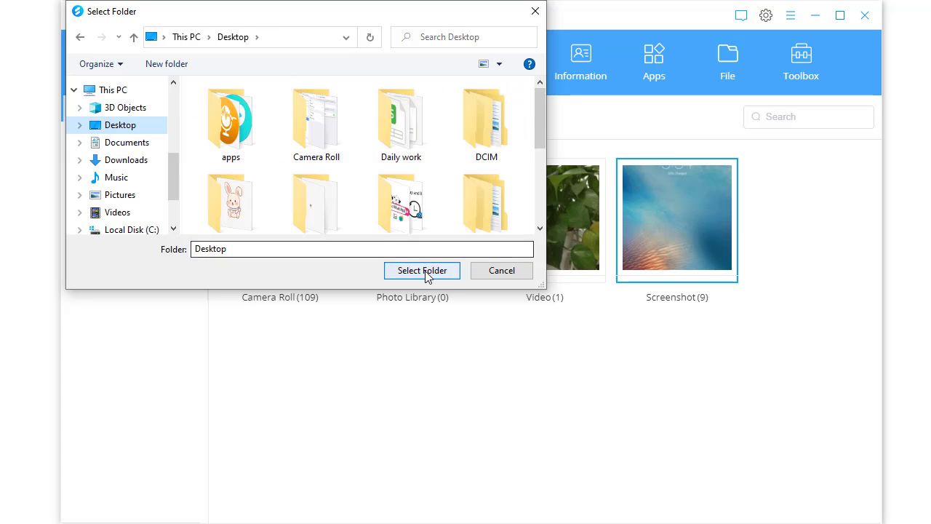
pyautogui.click(425, 274)
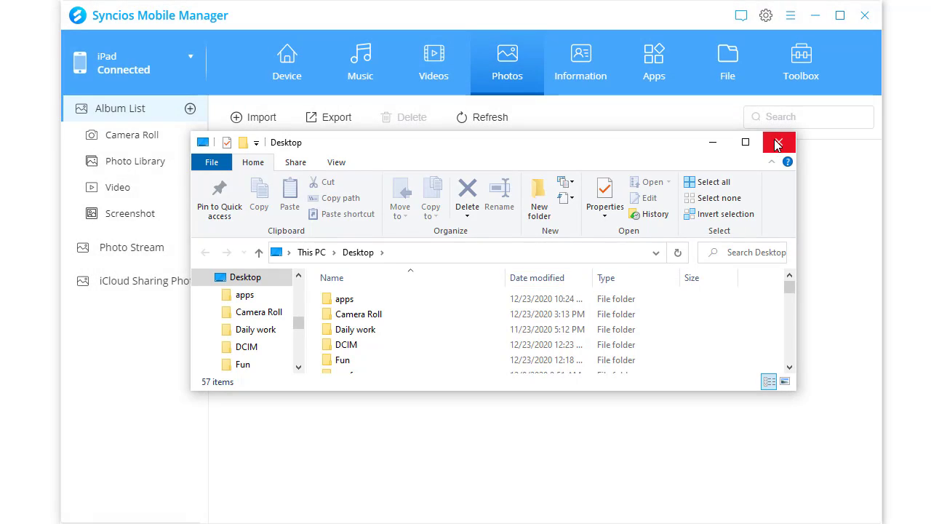
pyautogui.click(777, 142)
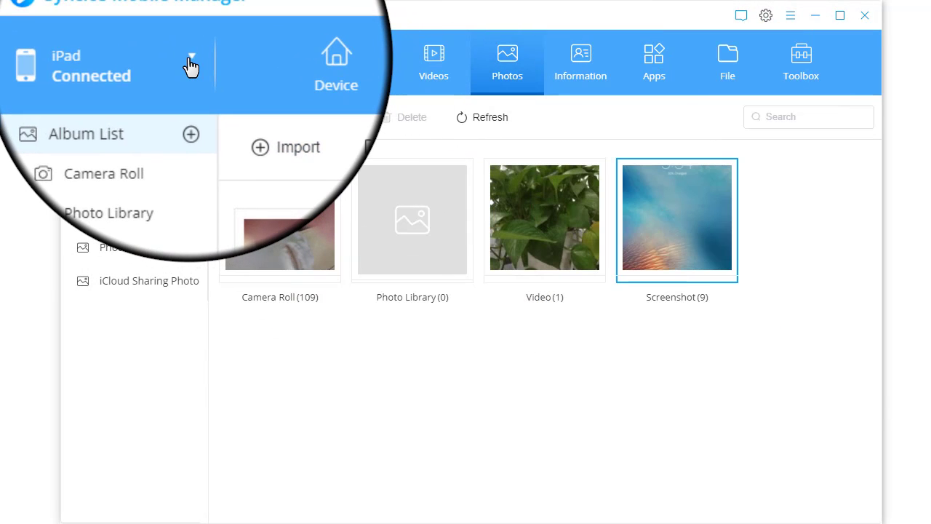
# - Make the iPad Pro the active device and reposition the exported Screenshot folder on the desktop beside the manager window
pyautogui.click(186, 57)
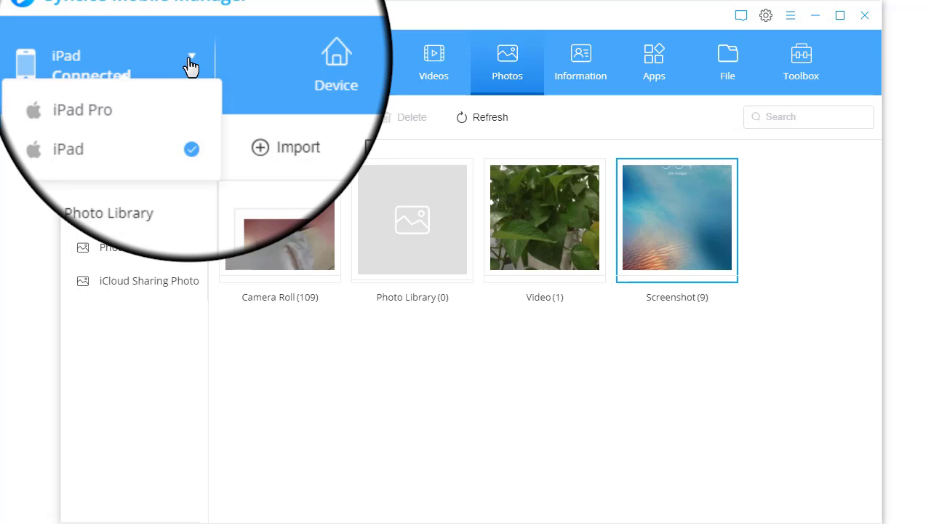
pyautogui.click(164, 96)
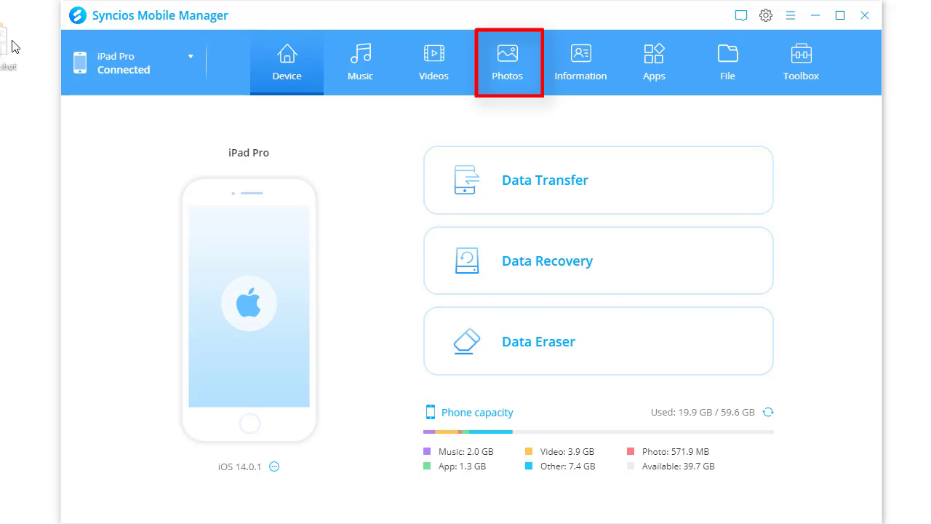
pyautogui.moveTo(12, 46); pyautogui.dragTo(73, 57)
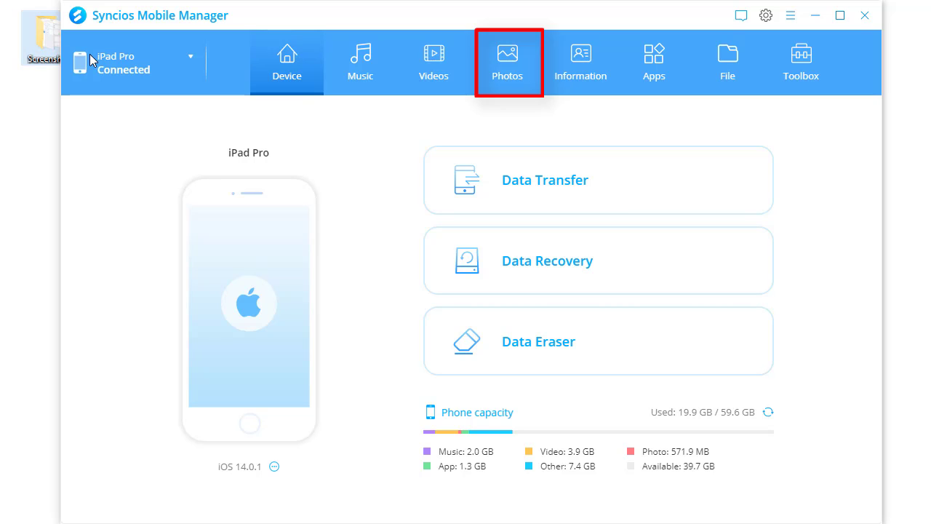
# - Import IMG_0125.PNG, IMG_0129.PNG and IMG_0130.PNG from the Desktop's Camera Roll folder into the iPad Pro's Fun album
pyautogui.click(509, 74)
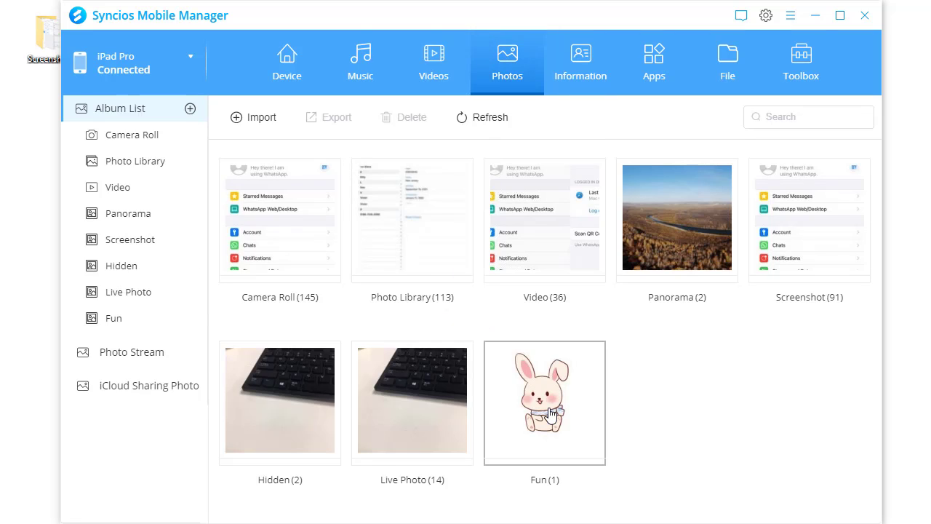
pyautogui.doubleClick(547, 409)
pyautogui.click(343, 125)
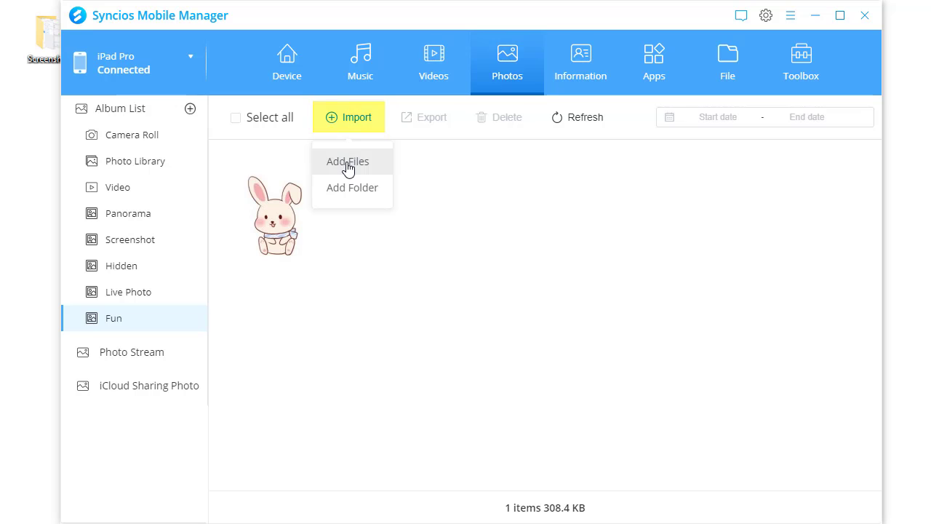
pyautogui.click(348, 164)
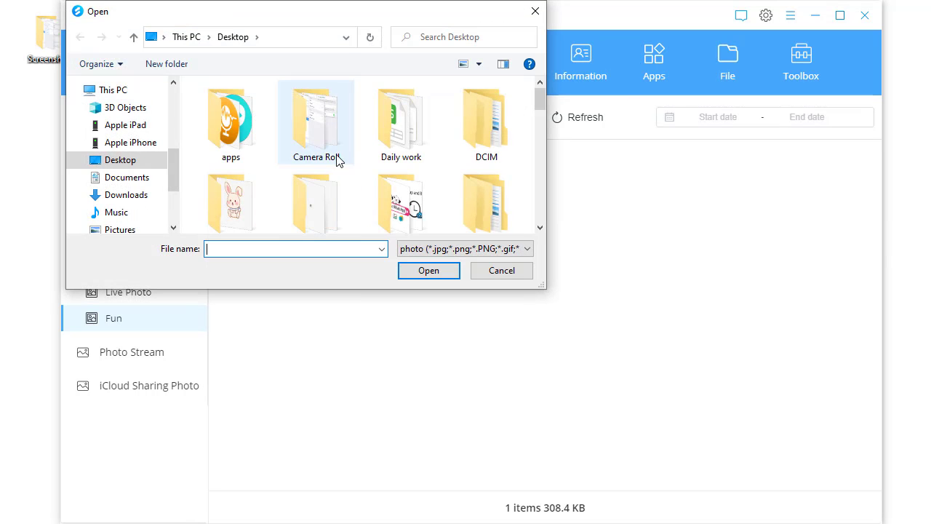
pyautogui.doubleClick(329, 144)
pyautogui.click(232, 135)
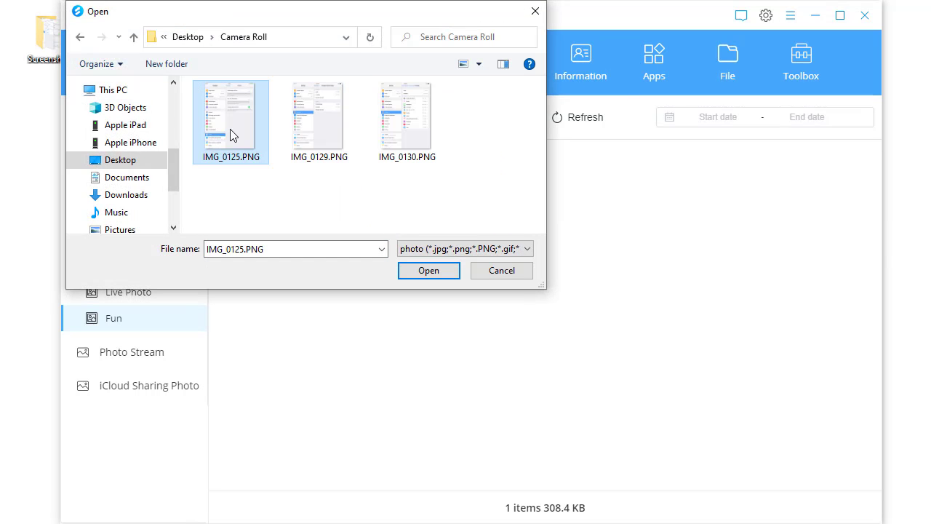
pyautogui.keyDown('ctrl'); pyautogui.click(309, 128); pyautogui.keyUp('ctrl')
pyautogui.keyDown('ctrl'); pyautogui.click(386, 125); pyautogui.keyUp('ctrl')
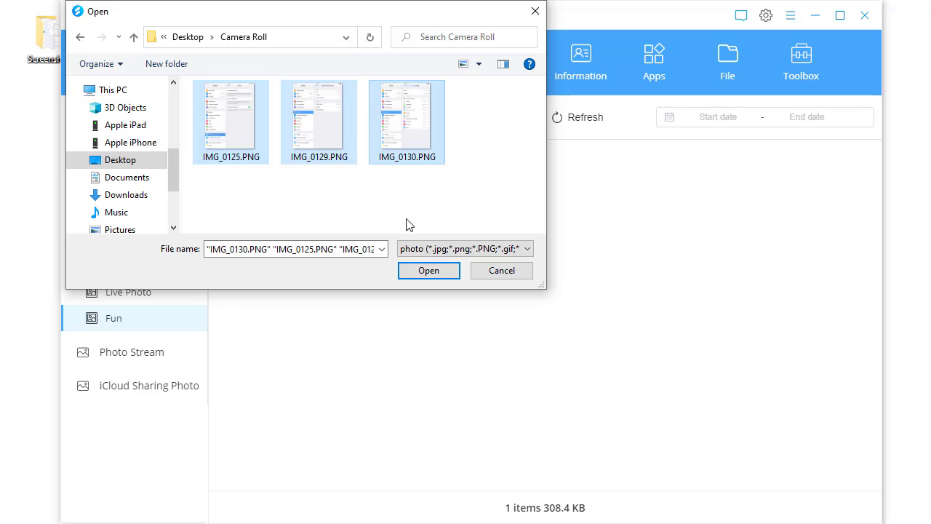
pyautogui.click(428, 271)
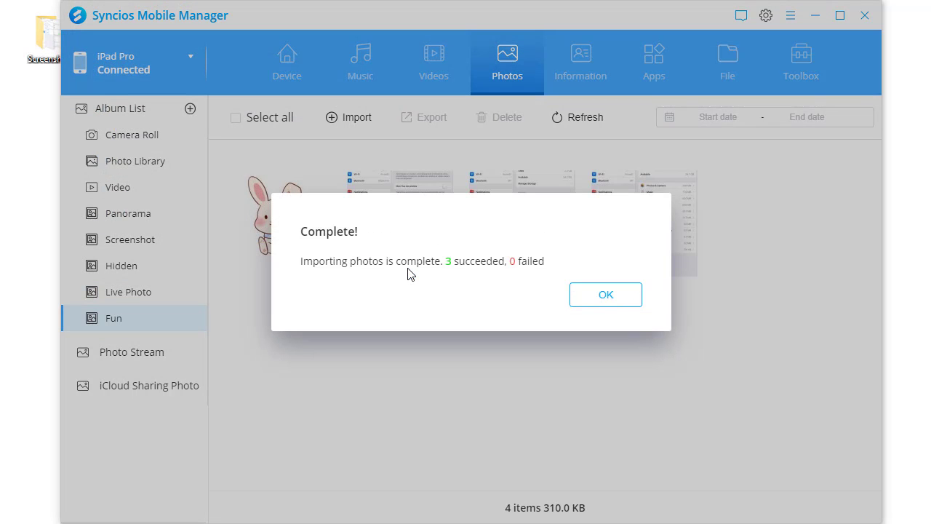
pyautogui.click(601, 301)
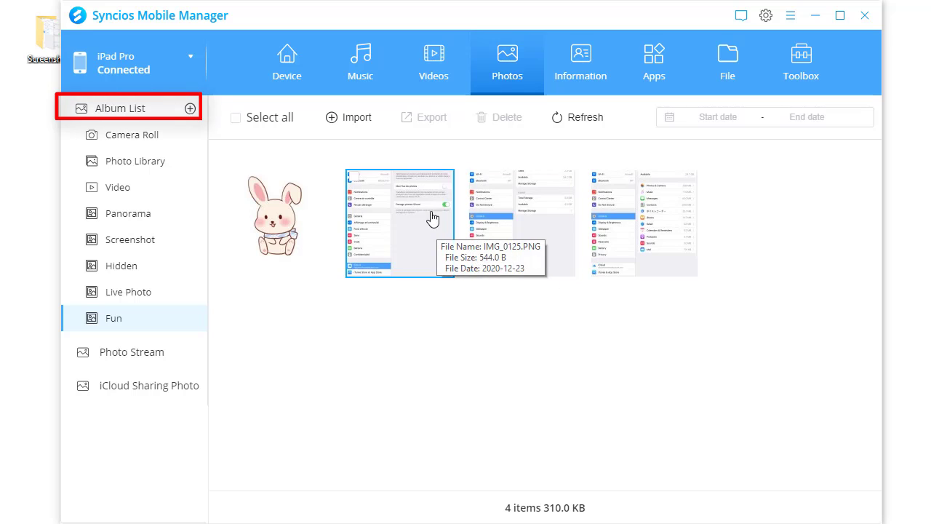
# - Return to the iPad Pro's album list and rename the exported Screenshot folder on the desktop as Sunny
pyautogui.click(165, 114)
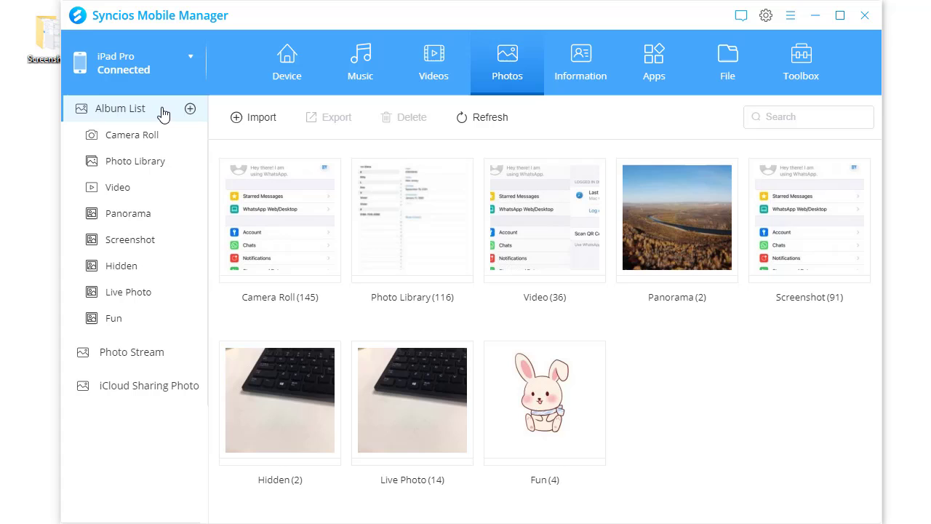
pyautogui.rightClick(42, 48)
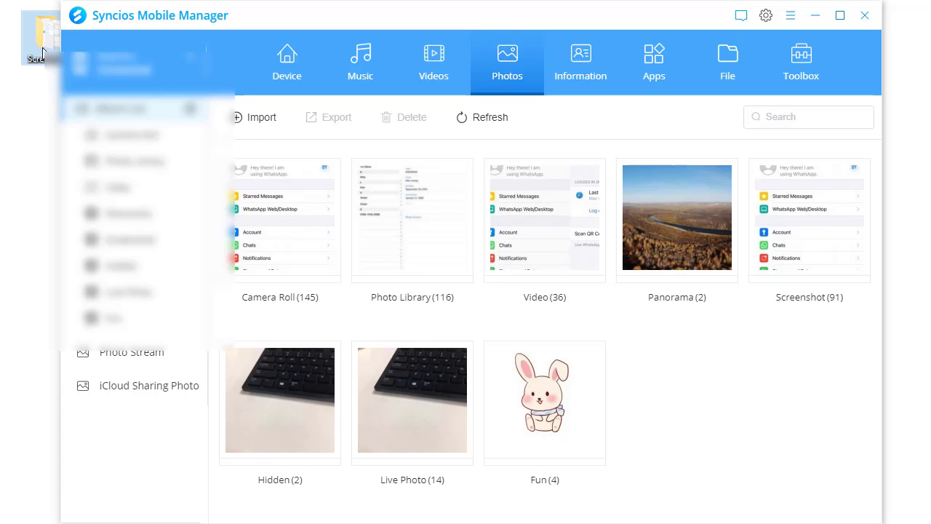
pyautogui.click(81, 457)
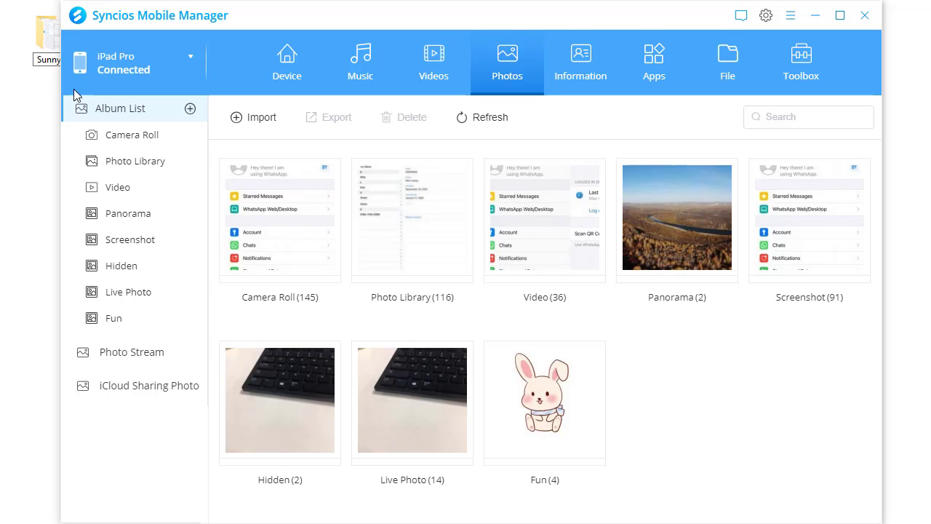
pyautogui.press('Return')
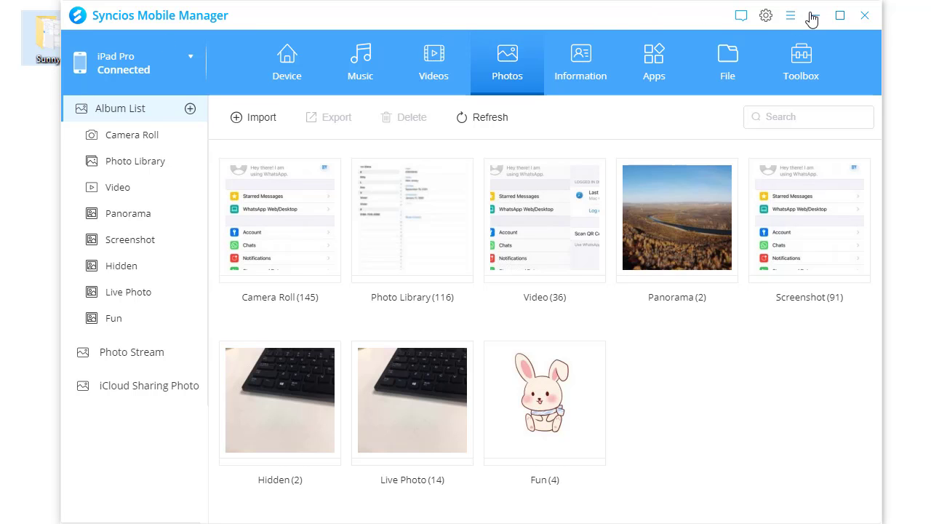
pyautogui.click(812, 20)
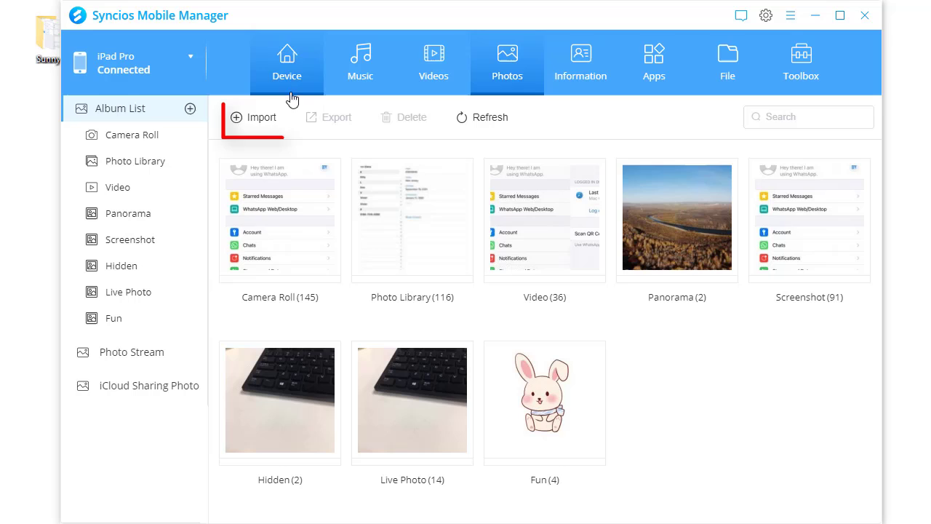
# - Import the Sunny folder from the Desktop into the iPad Pro as a new photo album
pyautogui.click(264, 121)
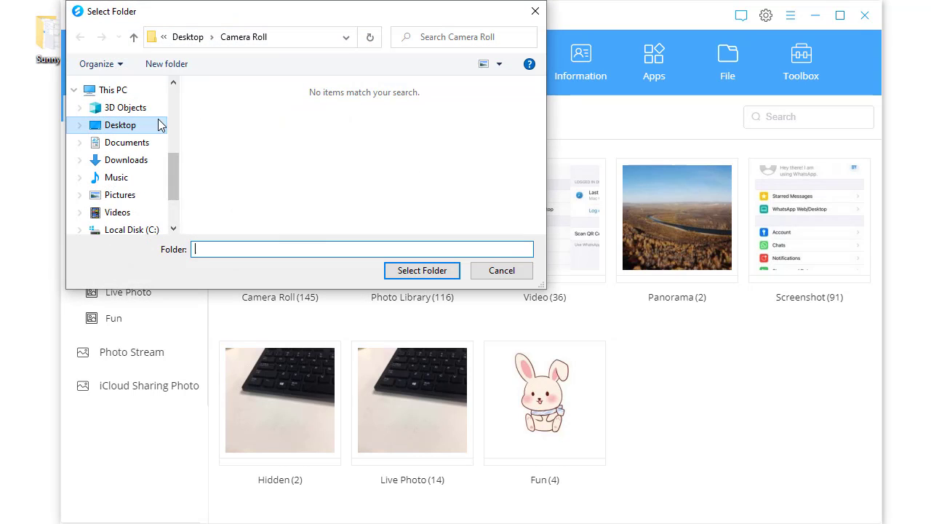
pyautogui.click(142, 129)
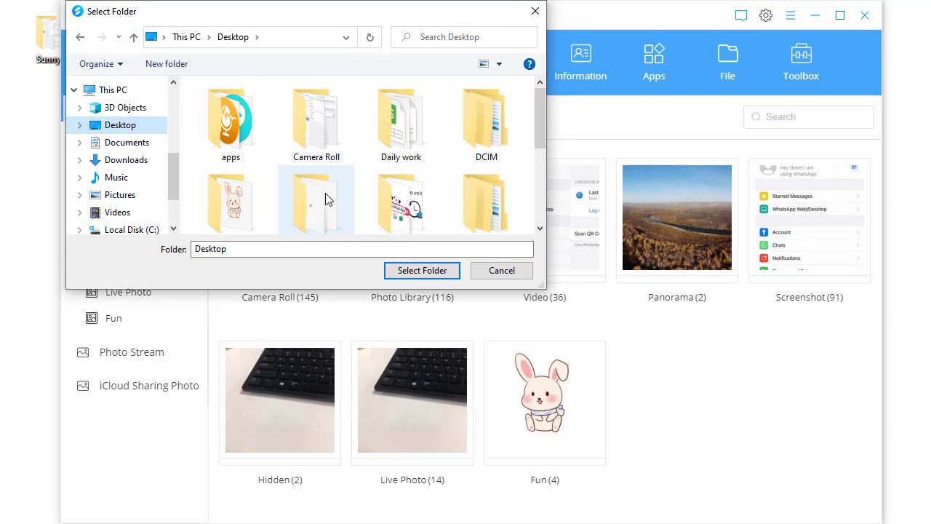
pyautogui.scroll(-1, 325, 192)
pyautogui.scroll(-1, 325, 193)
pyautogui.click(303, 203)
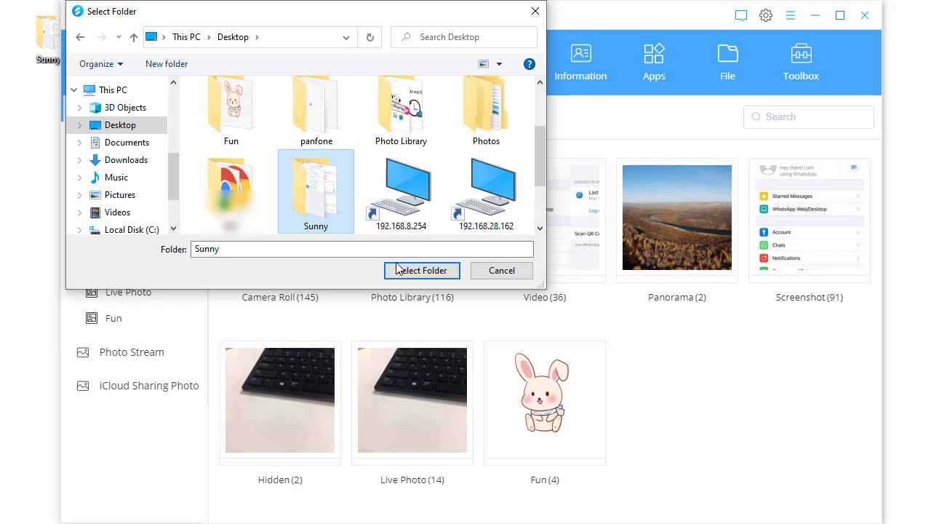
pyautogui.click(402, 272)
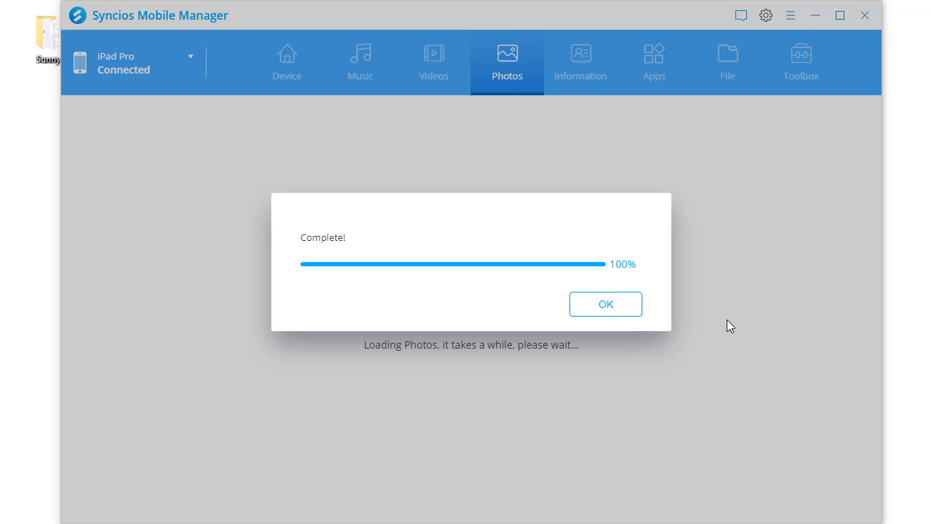
pyautogui.click(627, 309)
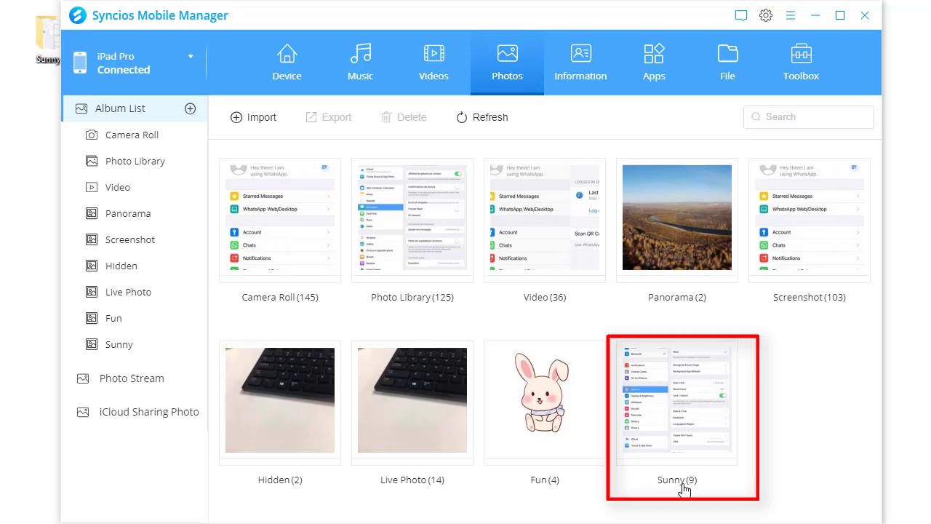
# - Delete five photos from the iPad Pro's Sunny album: the first two in the upper row and the first, third and fourth in the lower row
pyautogui.doubleClick(645, 428)
pyautogui.click(277, 225)
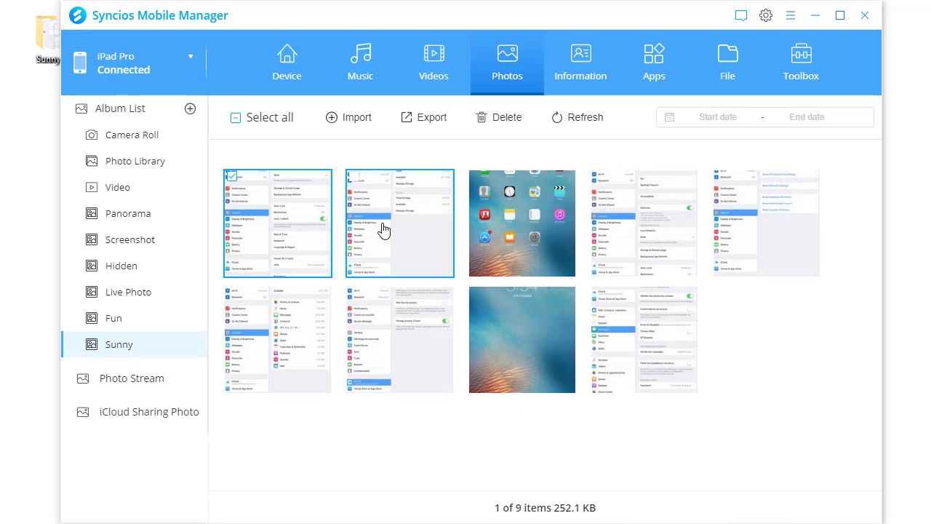
pyautogui.click(384, 230)
pyautogui.click(308, 303)
pyautogui.click(509, 320)
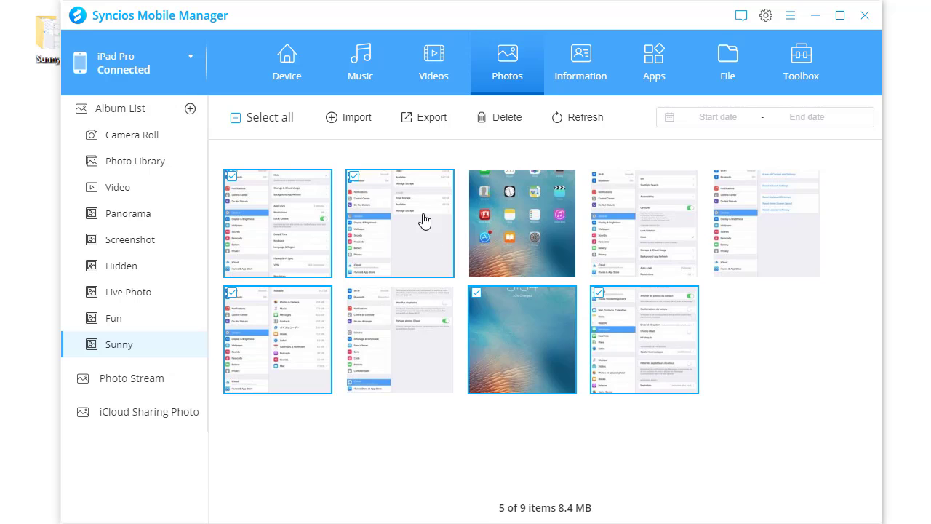
pyautogui.click(507, 120)
pyautogui.click(499, 309)
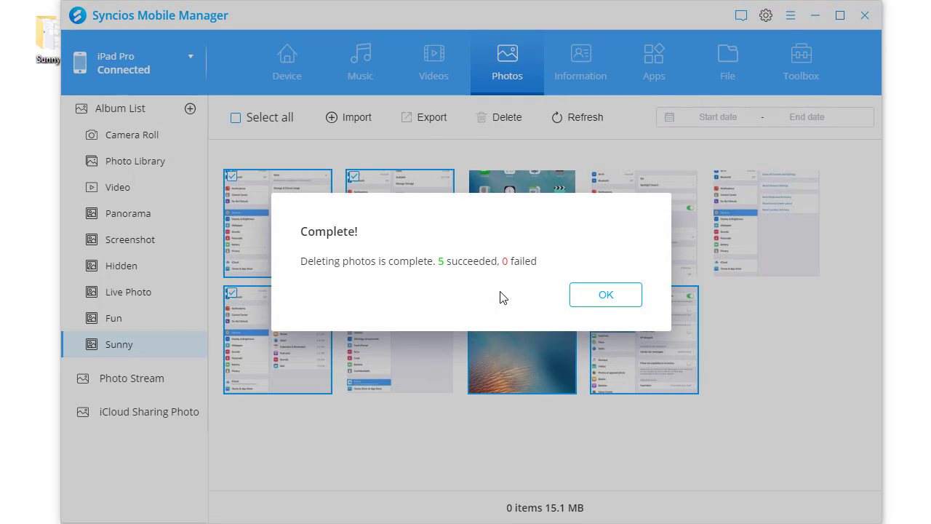
pyautogui.click(622, 296)
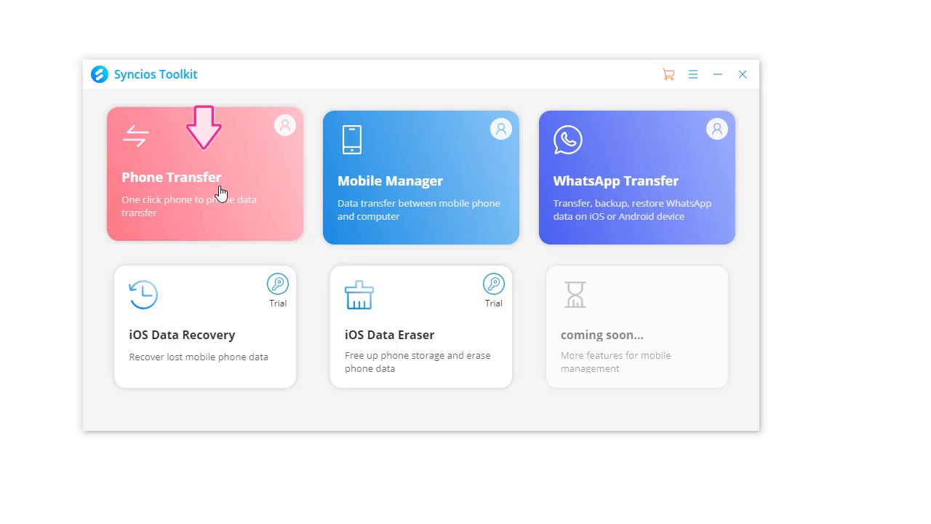
# - Open Phone Transfer in Syncios Toolkit, swap the devices so iPad is the source and iPad Pro the target, and proceed to data selection
pyautogui.click(220, 192)
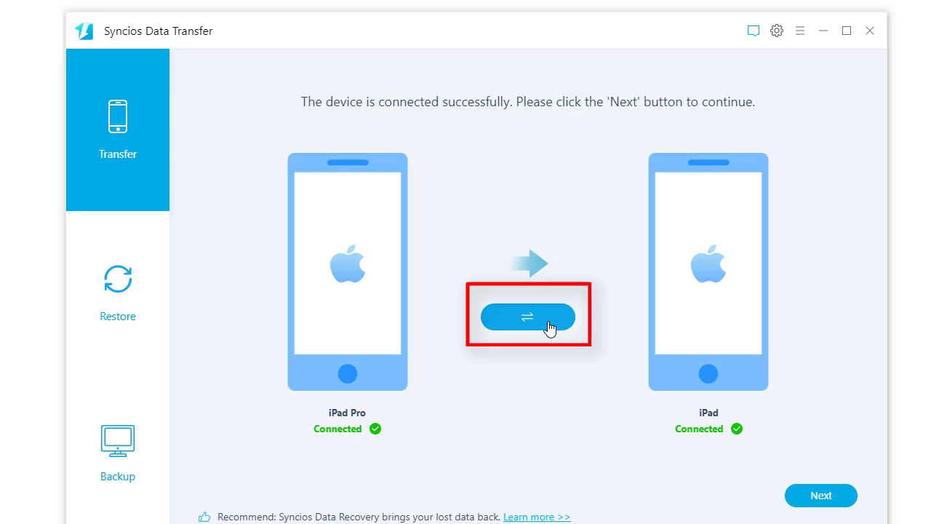
pyautogui.click(549, 328)
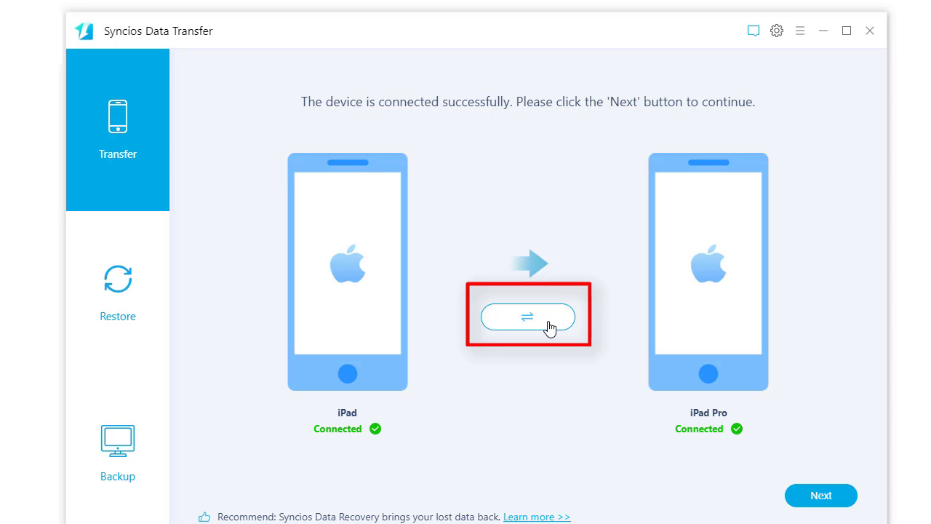
pyautogui.click(821, 495)
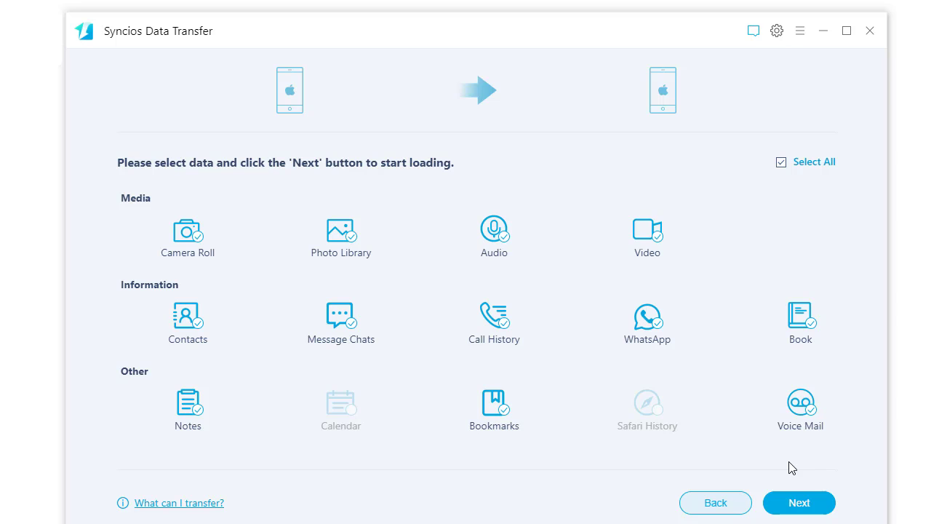
# - Choose only Audio and Book as the data types and load them from the iPad
pyautogui.click(781, 163)
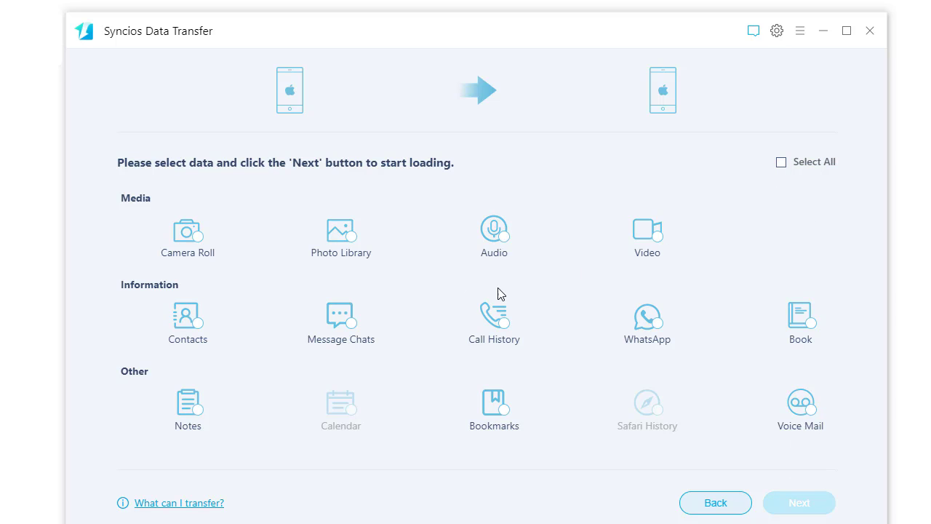
pyautogui.click(202, 420)
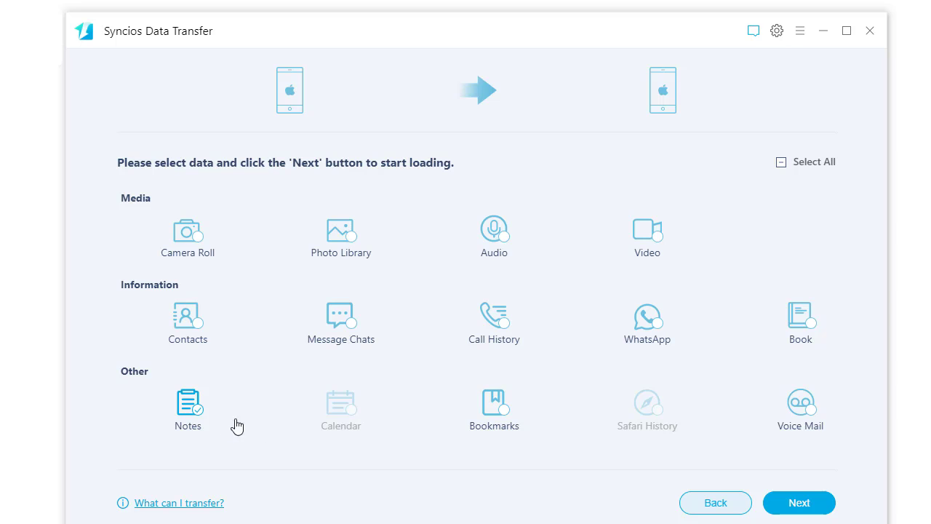
pyautogui.click(804, 163)
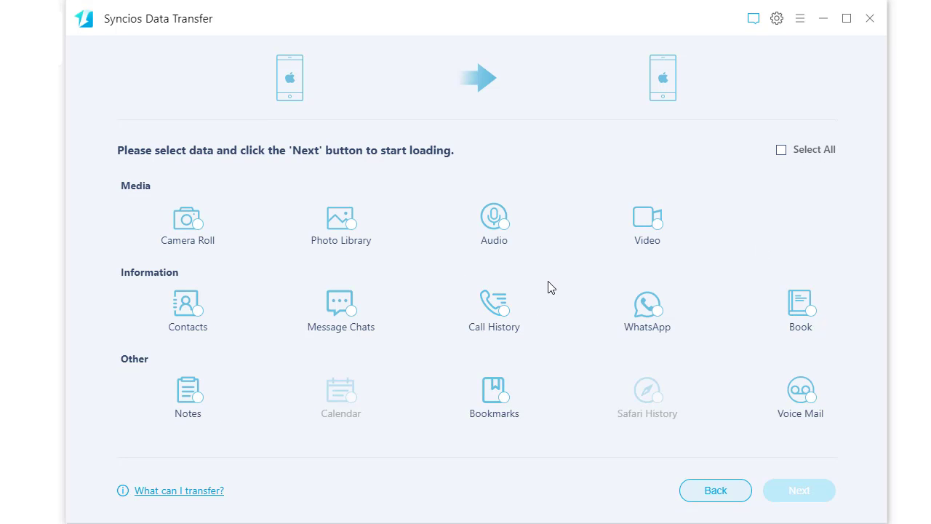
pyautogui.click(506, 227)
pyautogui.click(813, 326)
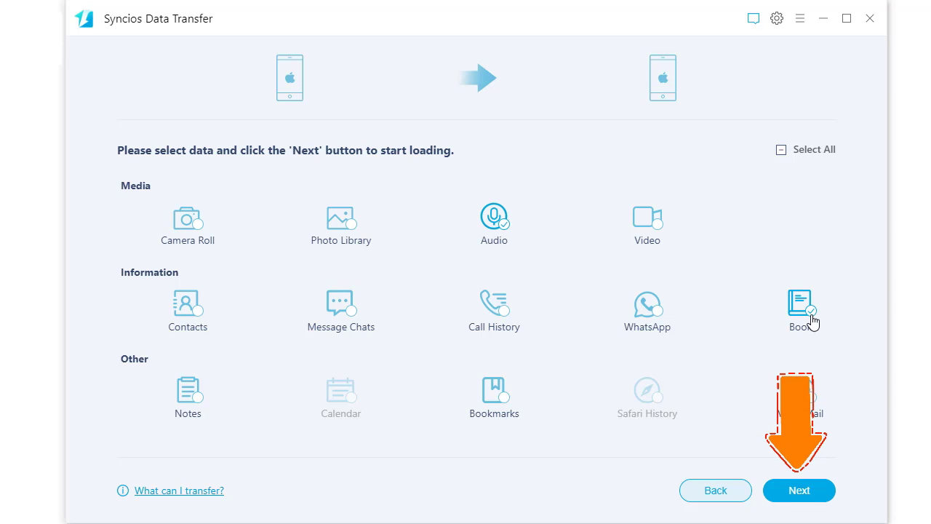
pyautogui.click(793, 490)
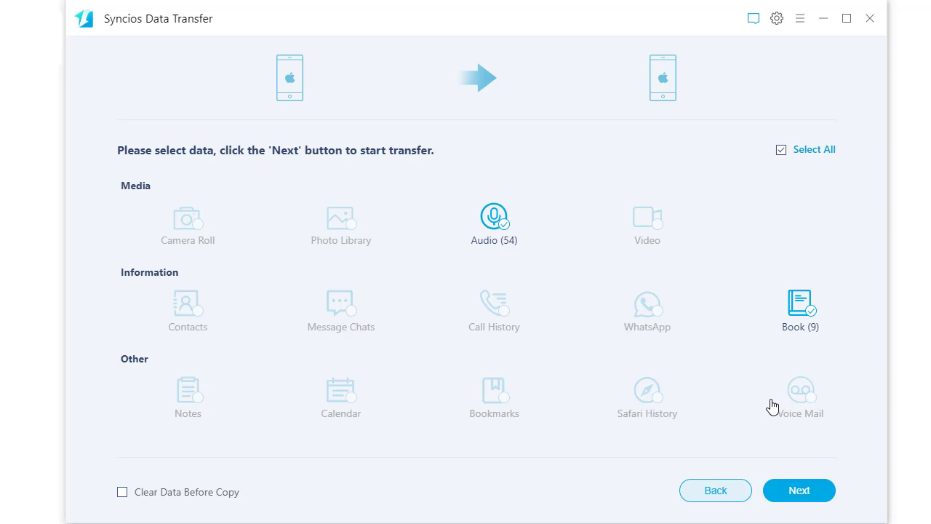
# - Transfer the loaded Audio and Book data to the iPad Pro and return to the device connection screen
pyautogui.click(804, 492)
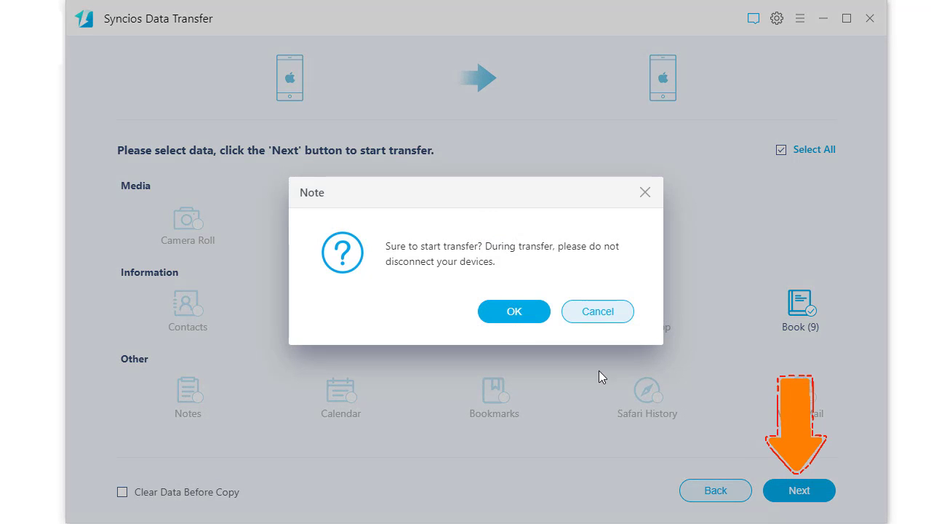
pyautogui.click(512, 311)
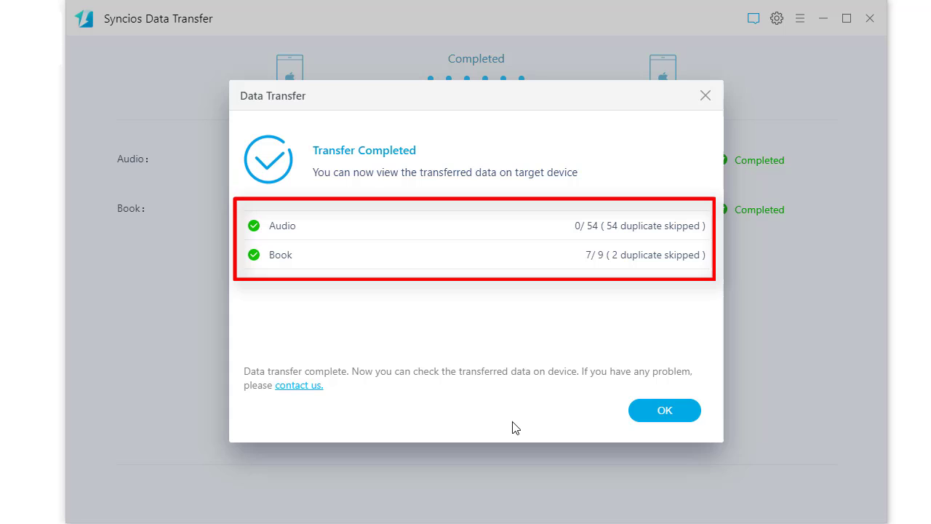
pyautogui.click(667, 413)
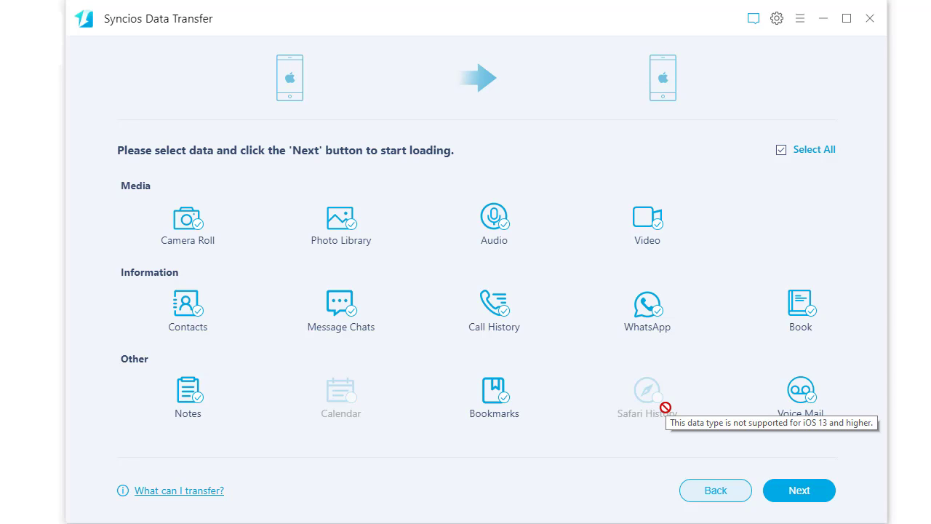
pyautogui.click(698, 492)
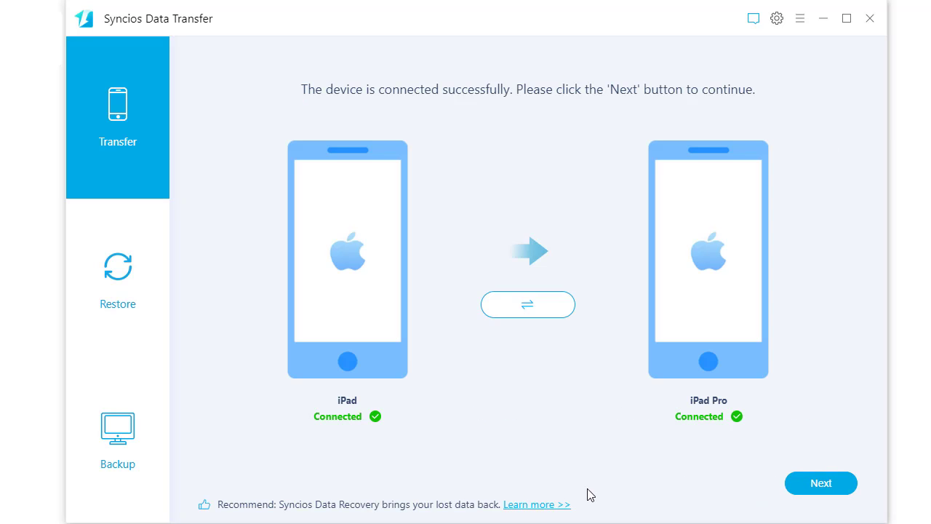
# - Choose the iPad iTunes backup with version 9.3.5 as the restore source for the iPad Pro and proceed to data selection
pyautogui.click(138, 268)
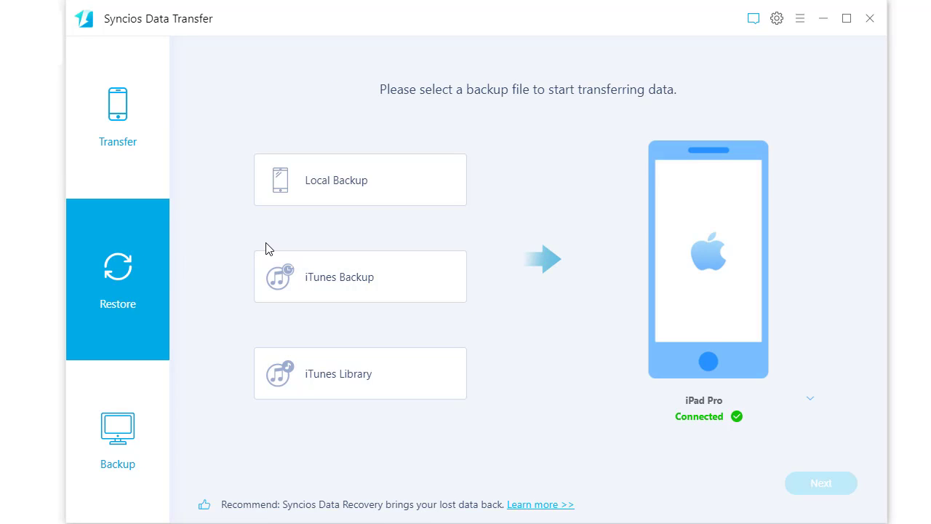
pyautogui.click(316, 270)
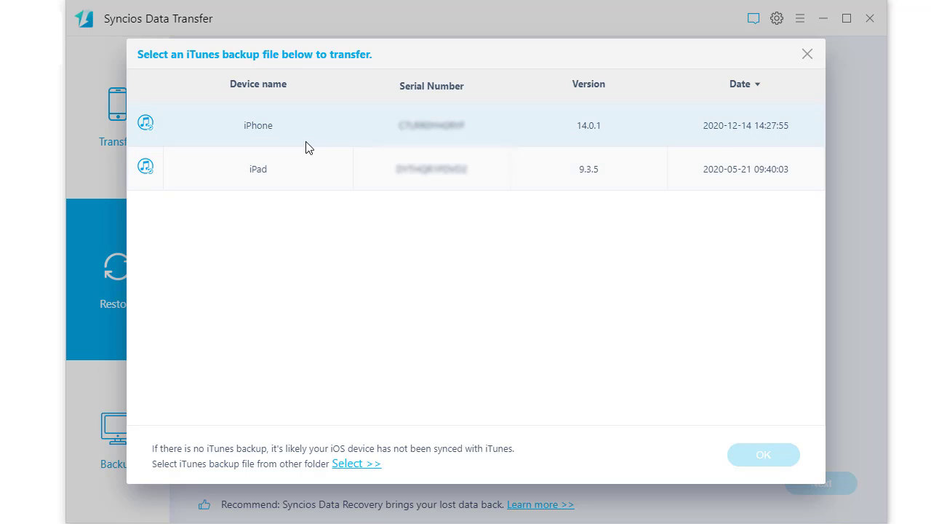
pyautogui.click(305, 164)
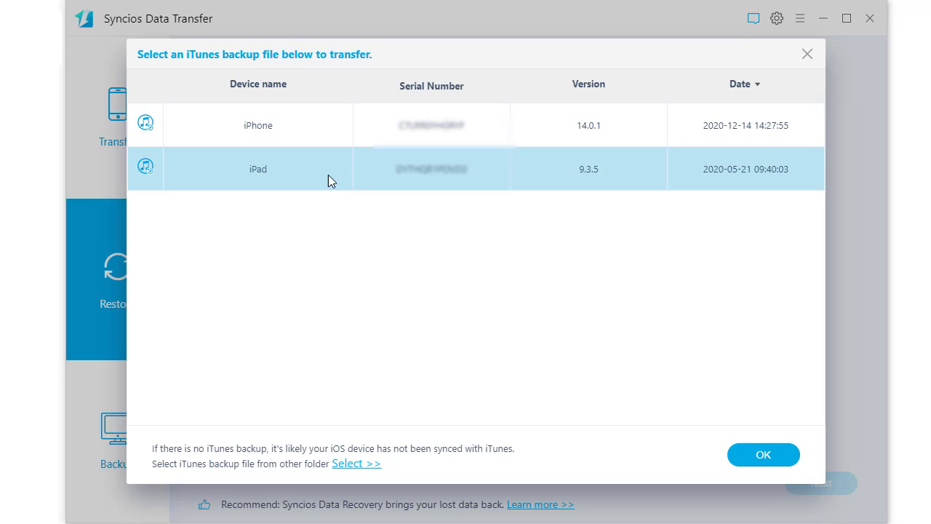
pyautogui.click(772, 458)
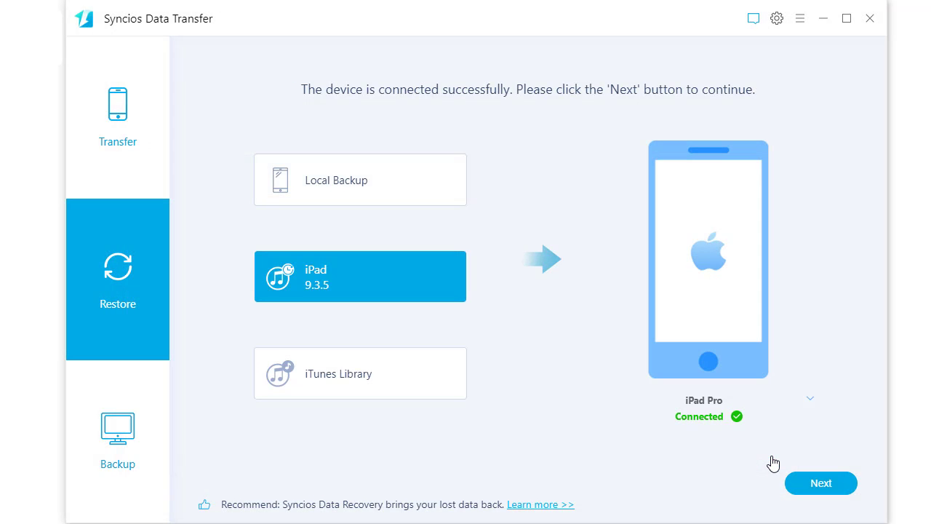
pyautogui.click(825, 483)
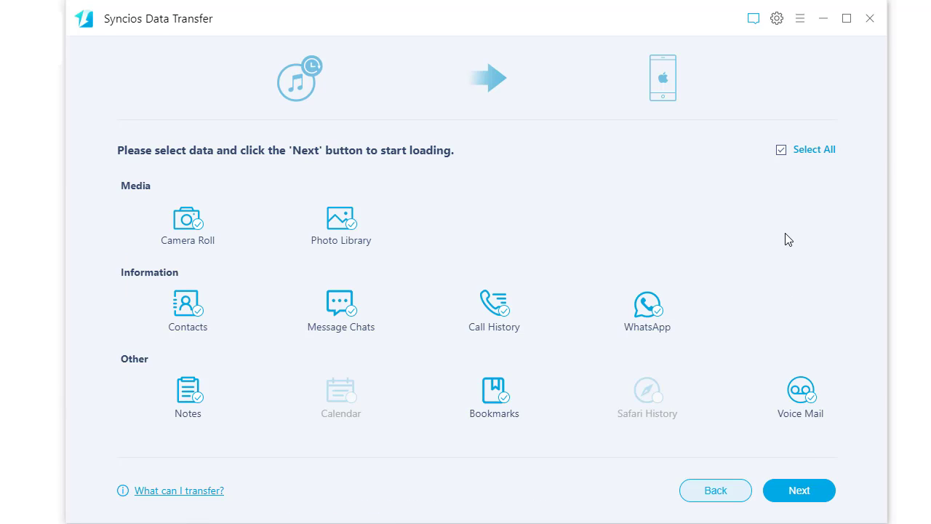
# - Restore only the Camera Roll from the iTunes backup to the iPad Pro and return to the backup source choices
pyautogui.click(781, 150)
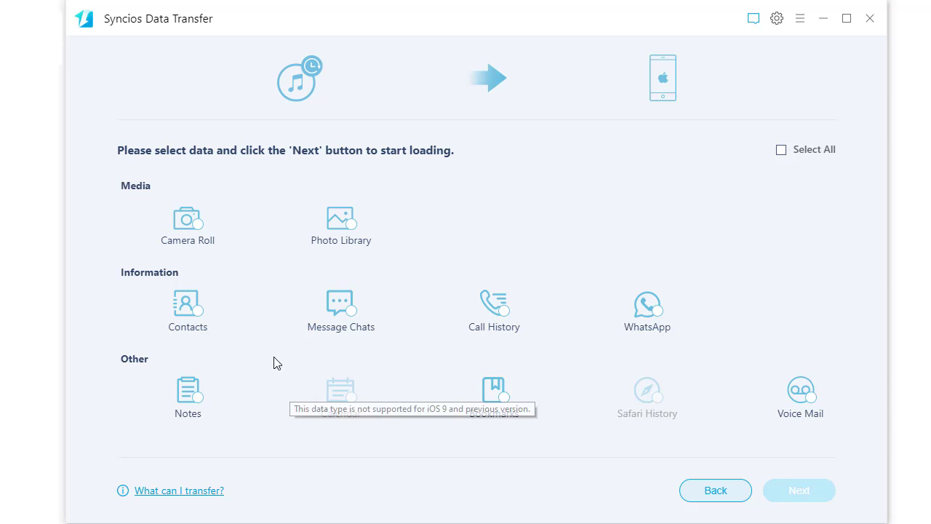
pyautogui.click(208, 233)
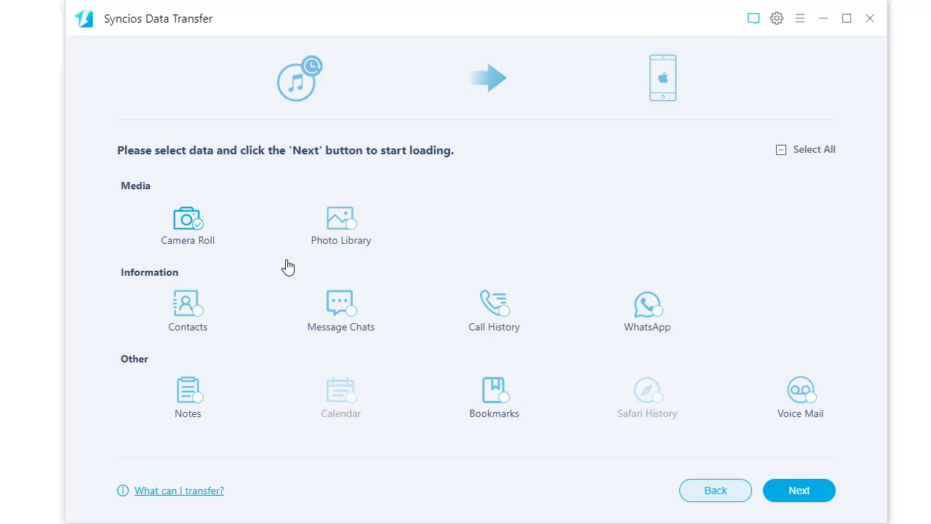
pyautogui.click(796, 486)
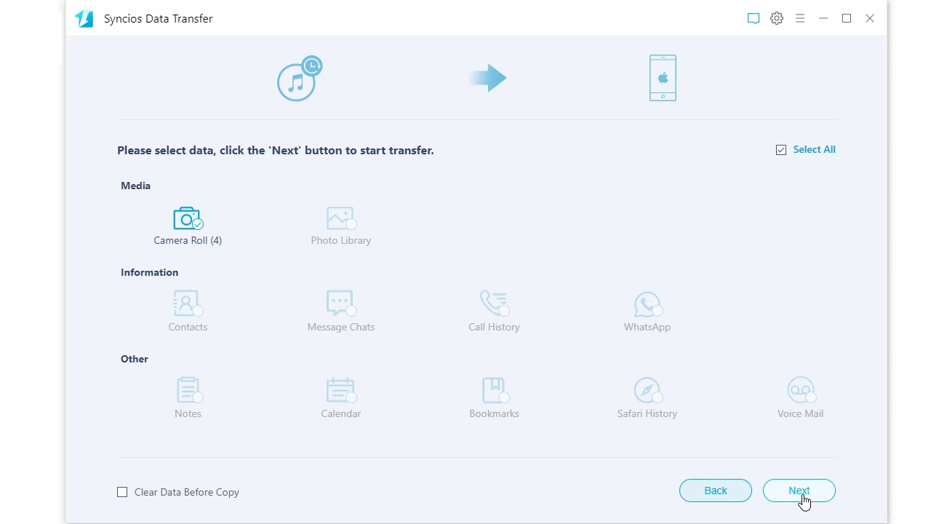
pyautogui.click(800, 492)
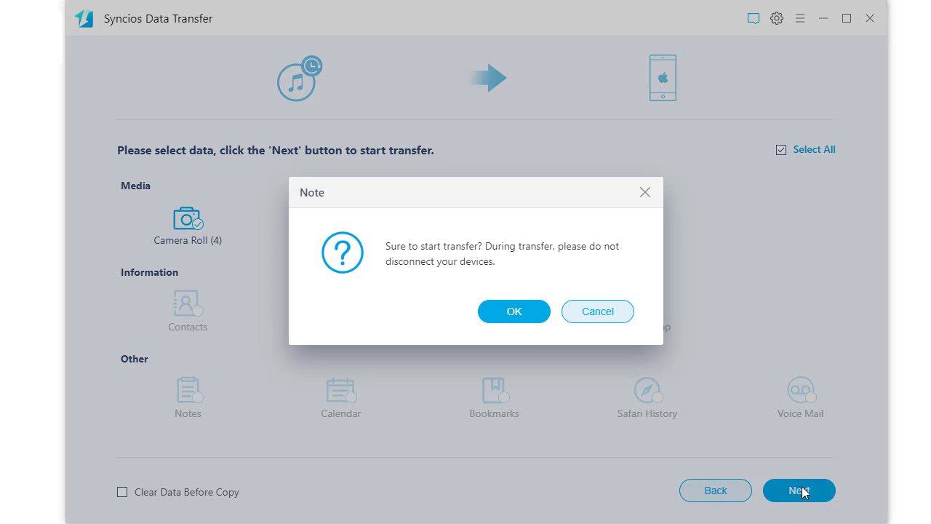
pyautogui.click(516, 313)
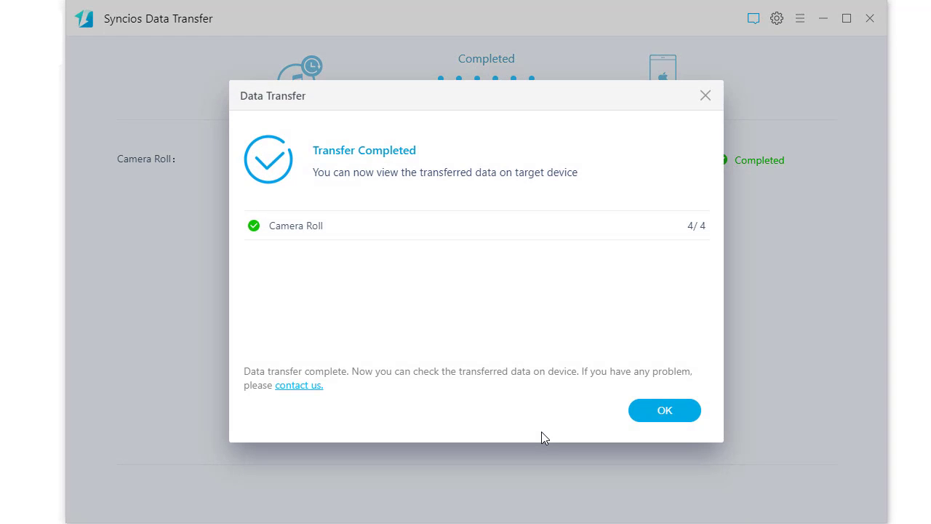
pyautogui.click(640, 410)
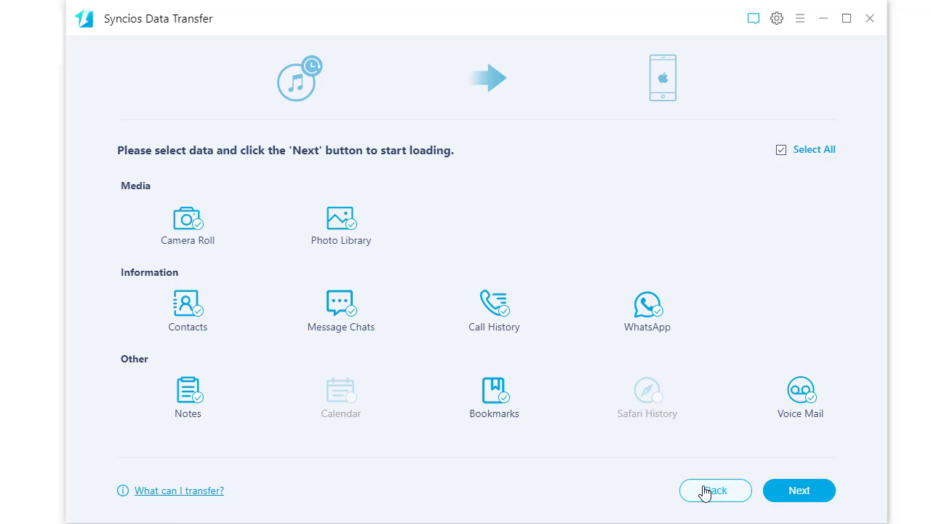
pyautogui.click(705, 492)
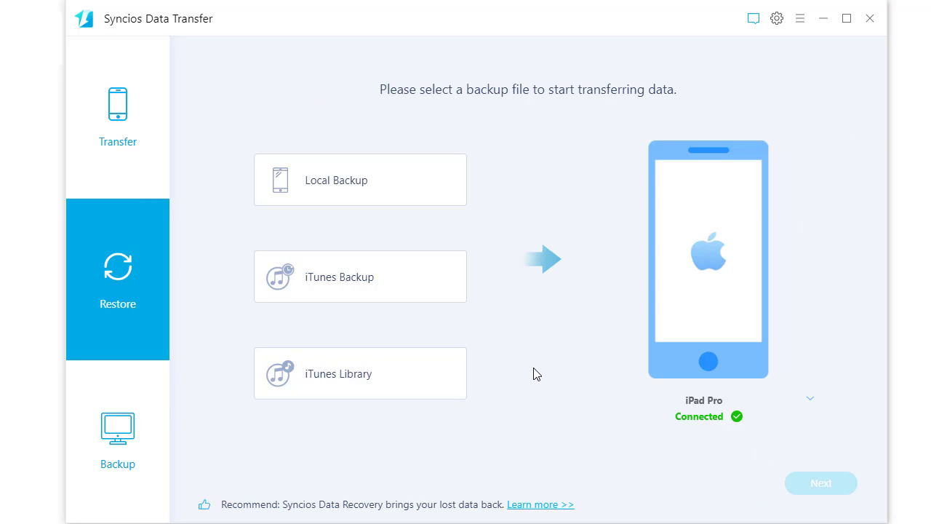
# - Transfer the video About Game of Thrones from the iTunes Library to the iPad Pro and dismiss the completion report
pyautogui.click(429, 375)
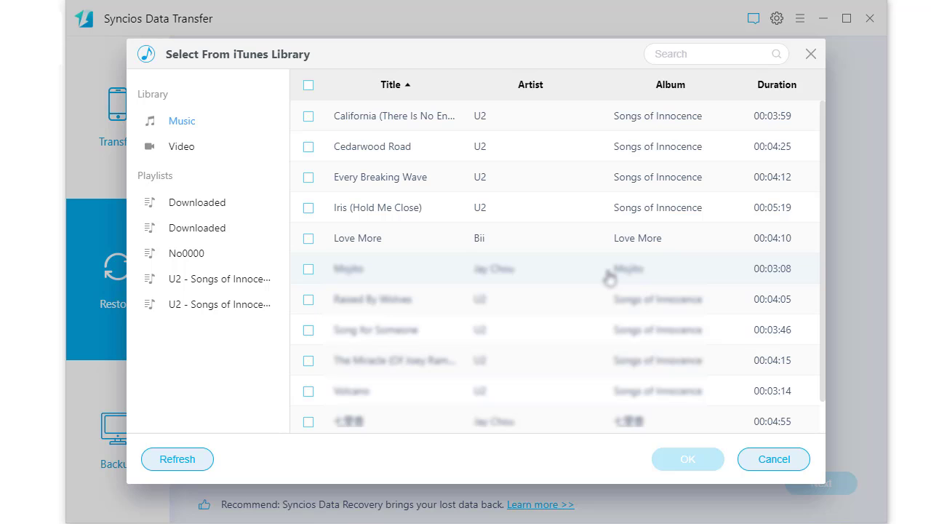
pyautogui.click(308, 116)
pyautogui.click(175, 143)
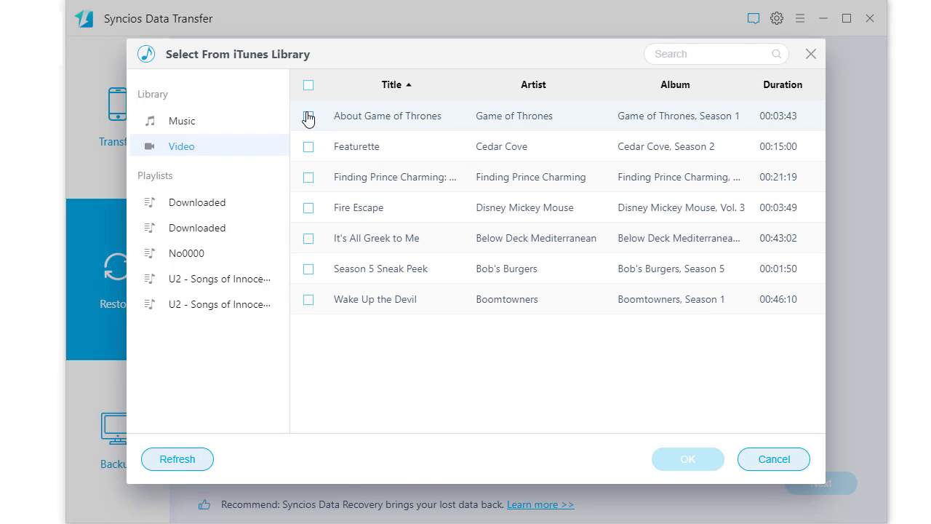
pyautogui.click(309, 116)
pyautogui.click(664, 459)
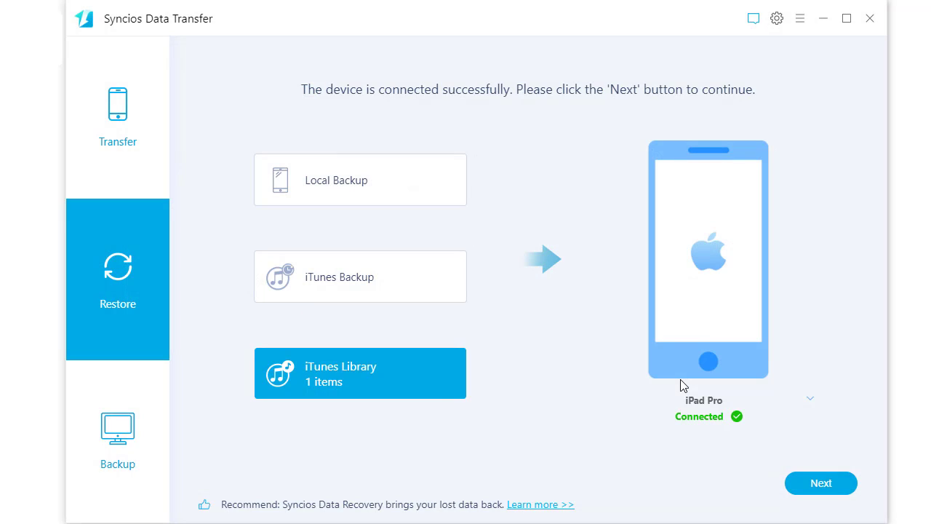
pyautogui.click(810, 482)
pyautogui.click(530, 317)
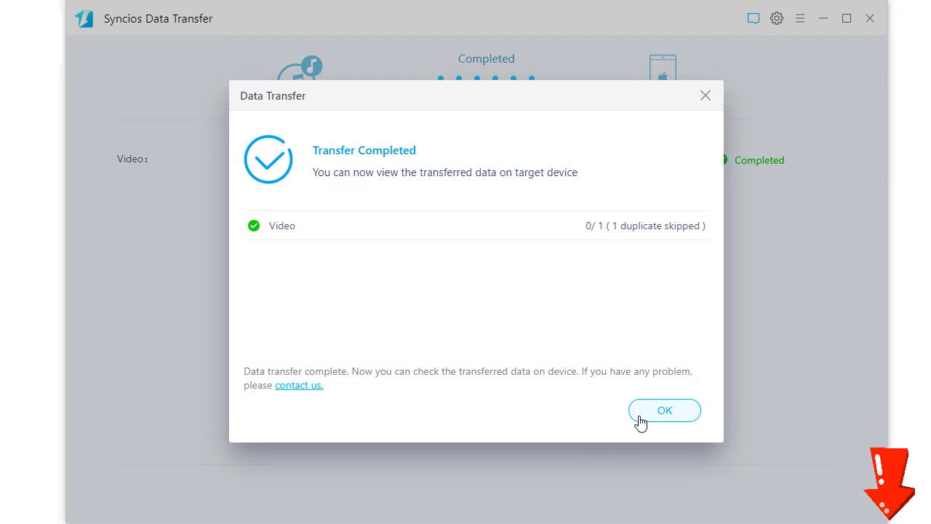
pyautogui.click(645, 419)
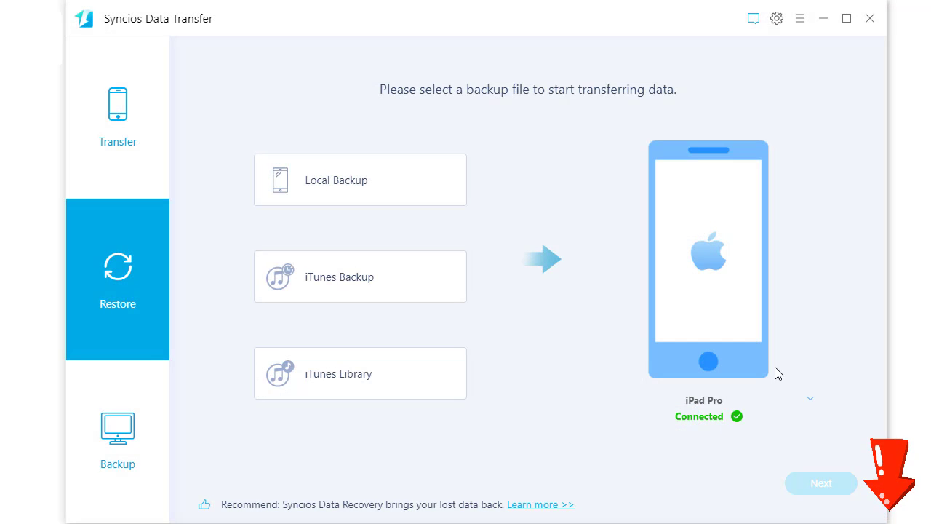
# - Close the Syncios Data Transfer window and exit Syncios Toolkit
pyautogui.click(869, 19)
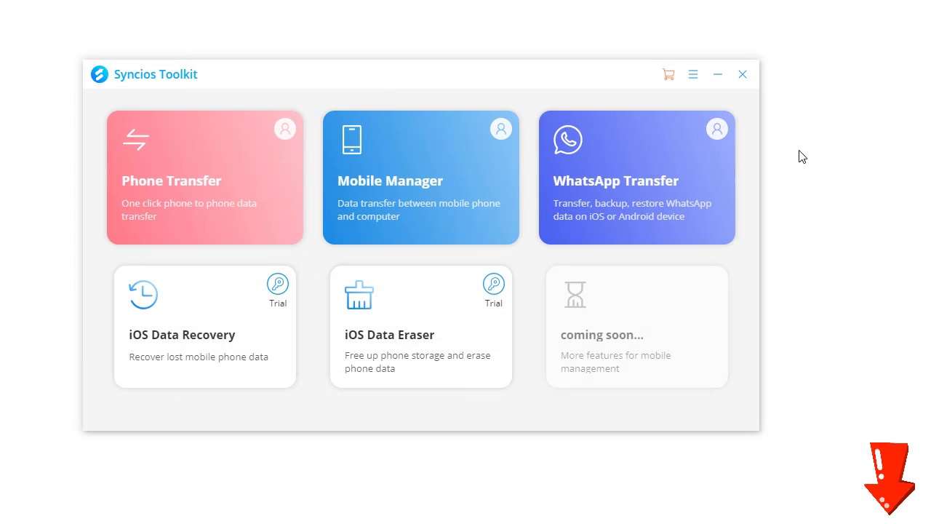
pyautogui.click(743, 76)
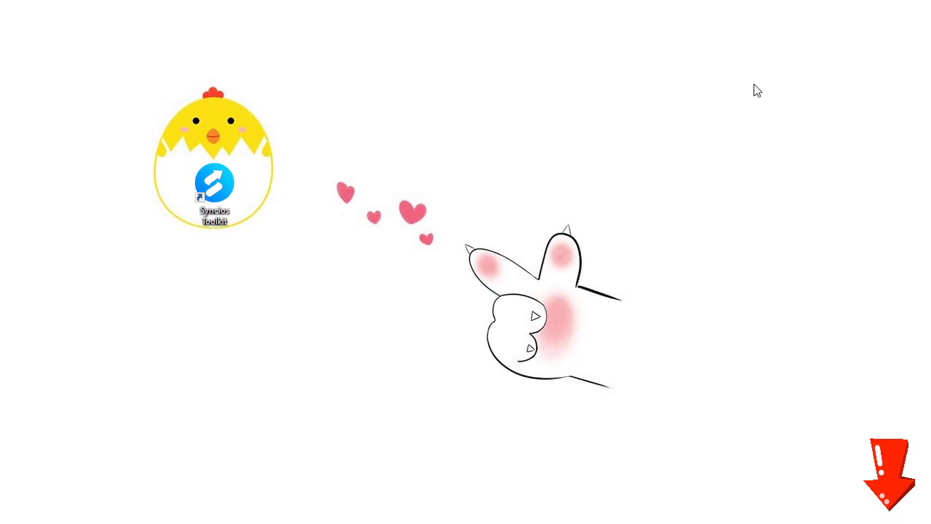